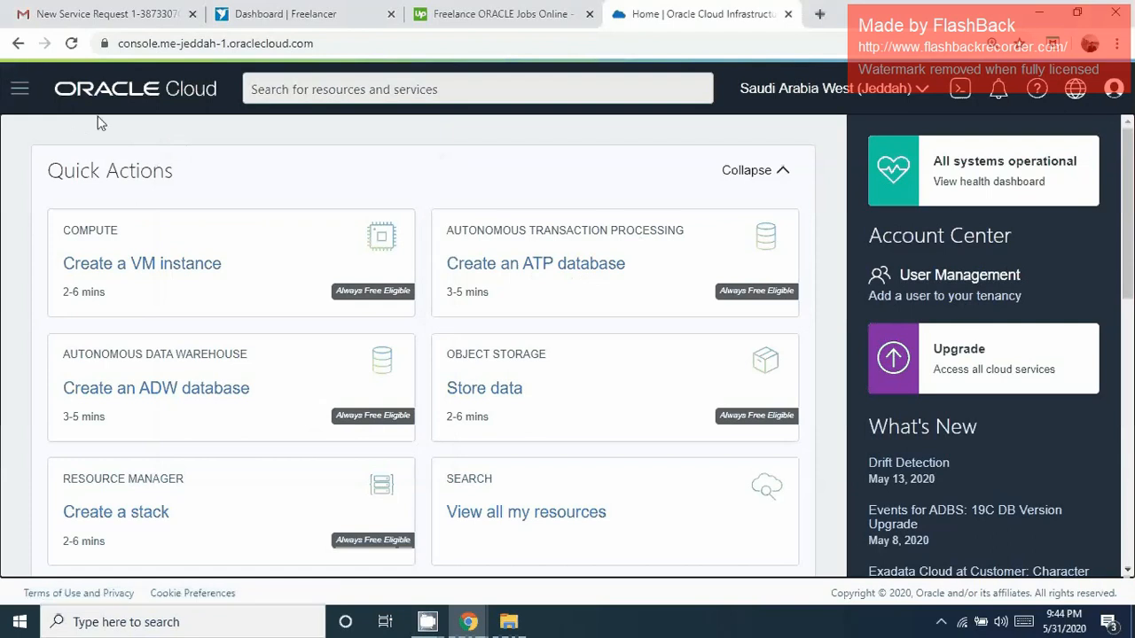
Open the Autonomous Transaction Processing service and start creating a new autonomous database.
click(19, 98)
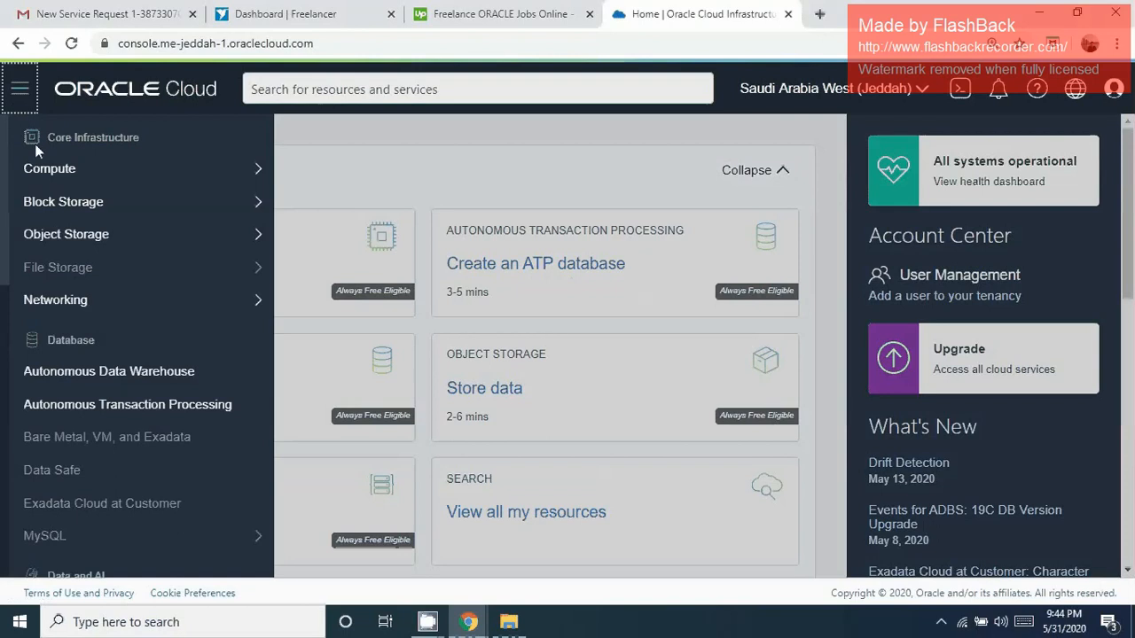
mouse_move(53, 204)
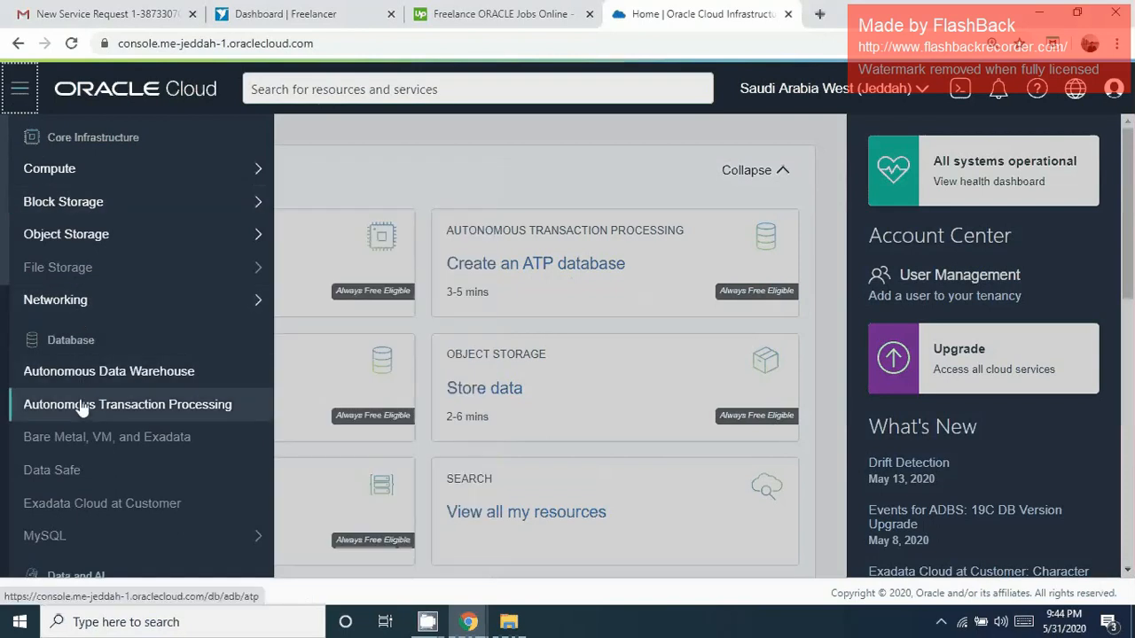
click(80, 407)
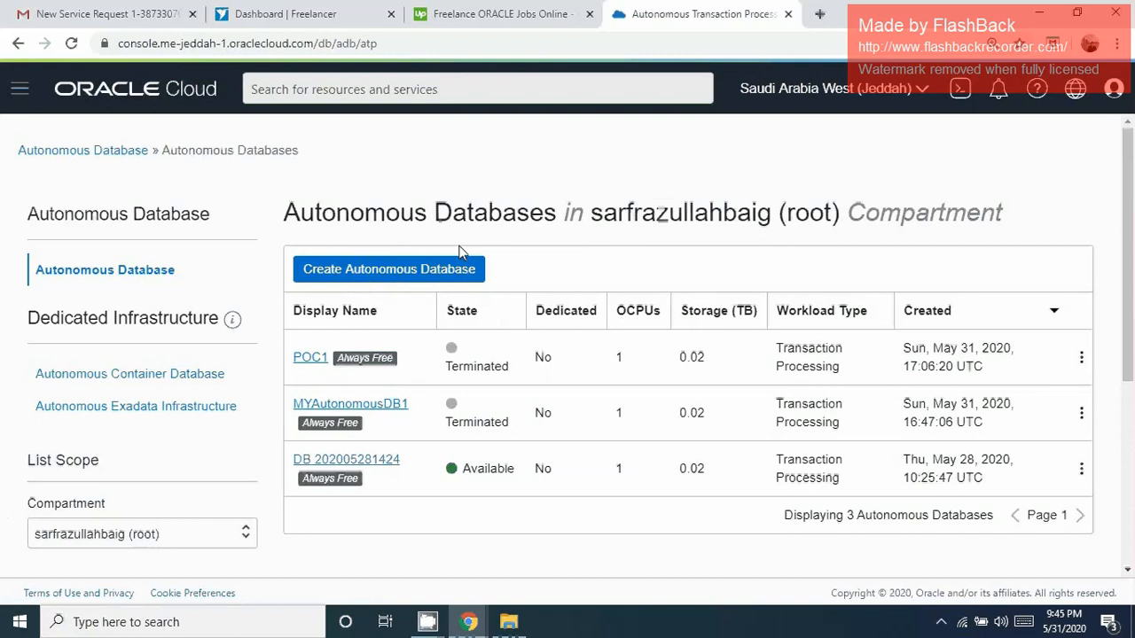
click(417, 276)
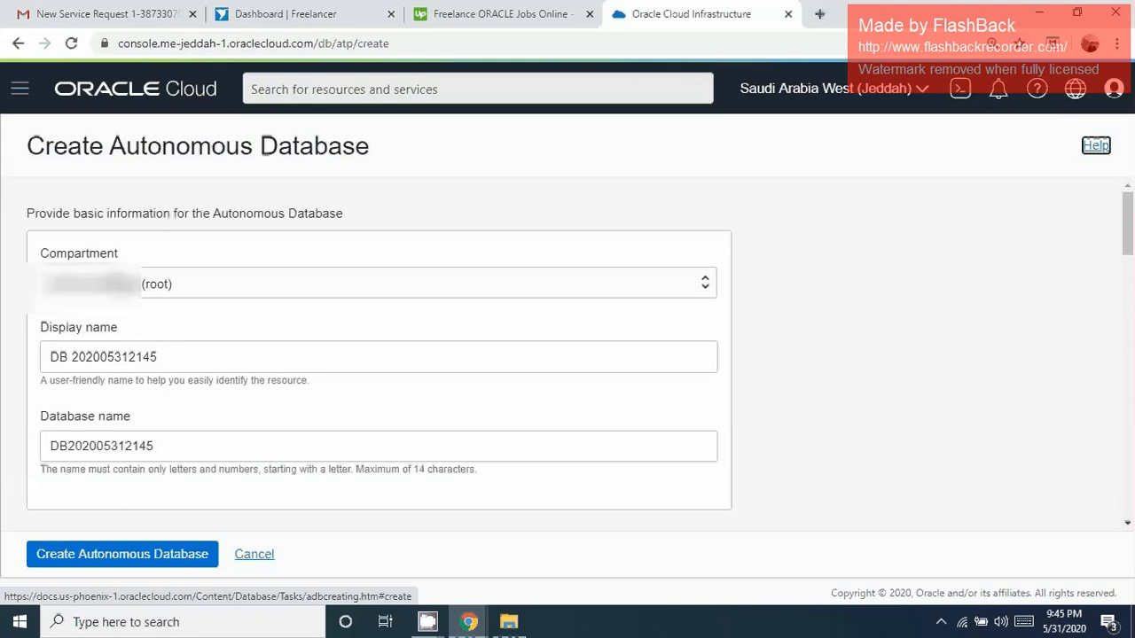
Keep the root compartment for the new database and set its display name to POCDB2.
click(114, 281)
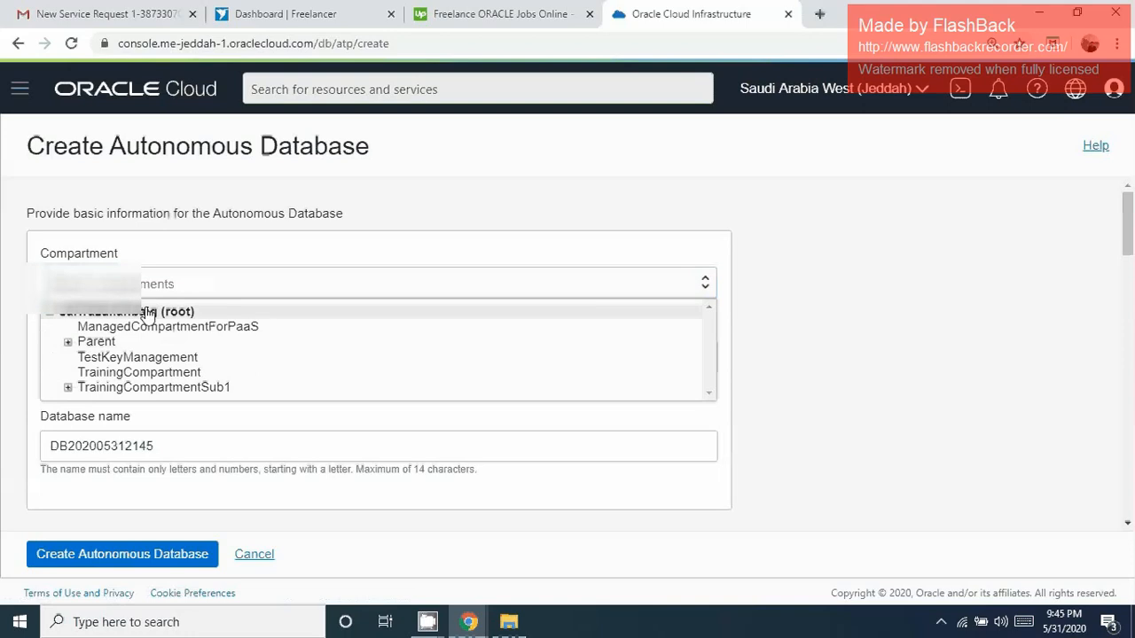
click(182, 256)
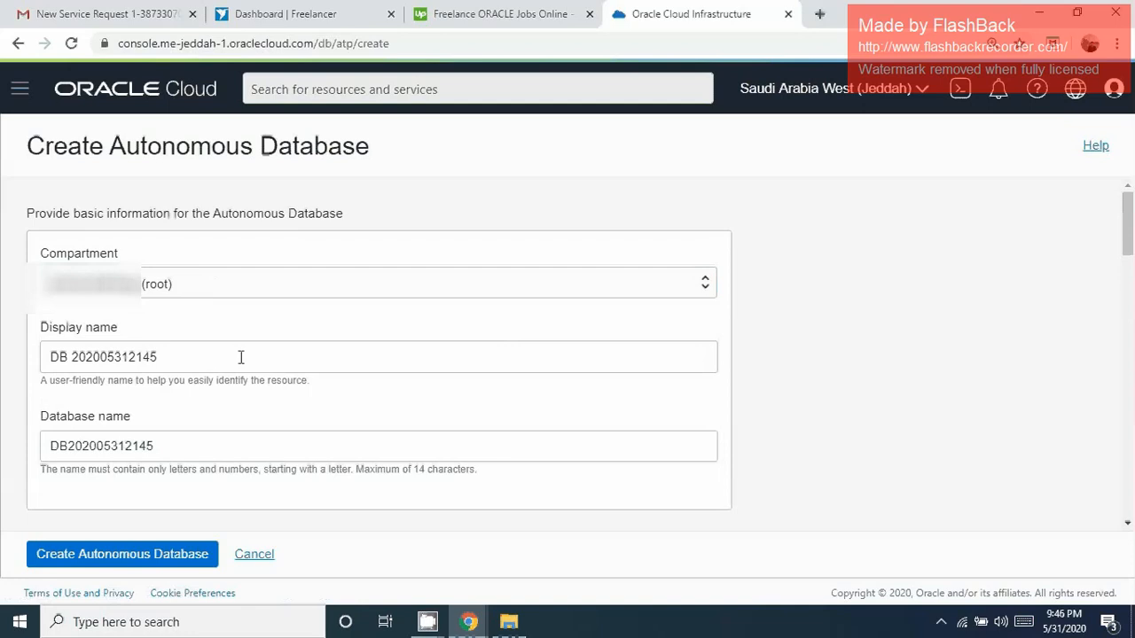
drag(187, 354, 12, 362)
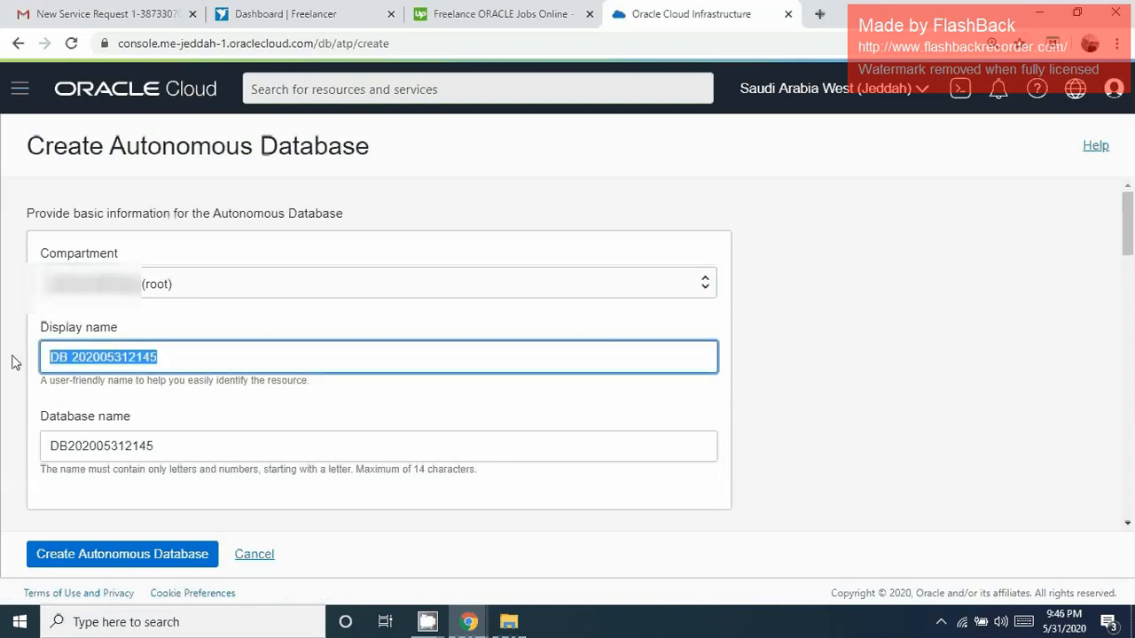
key(BackSpace)
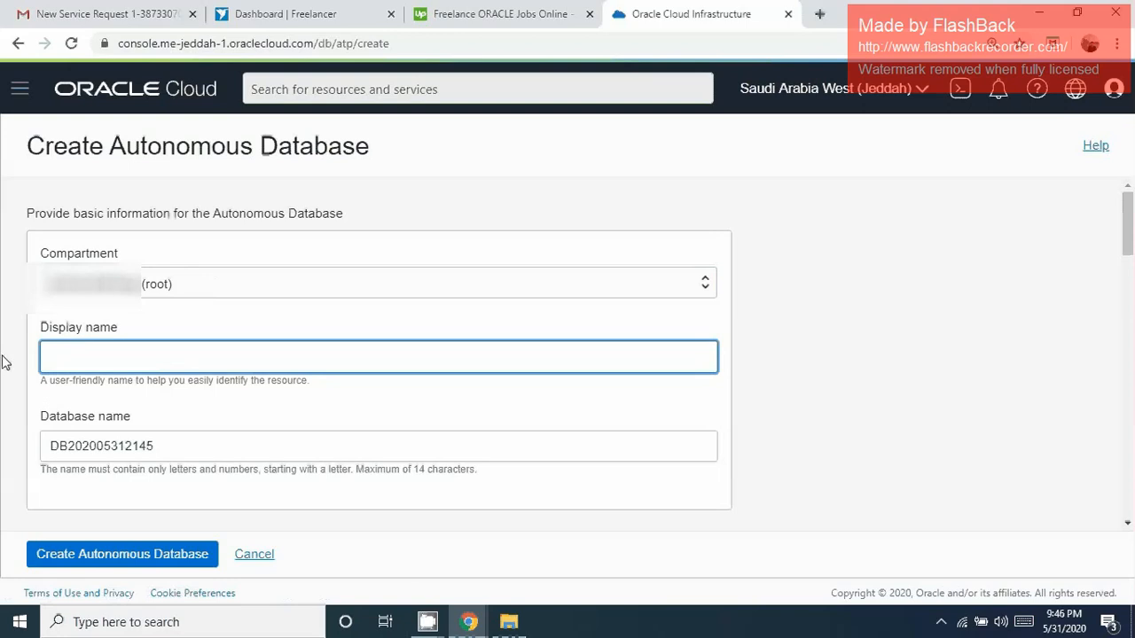
text(POCDB2)
Set the database name to POCDB2.
click(168, 445)
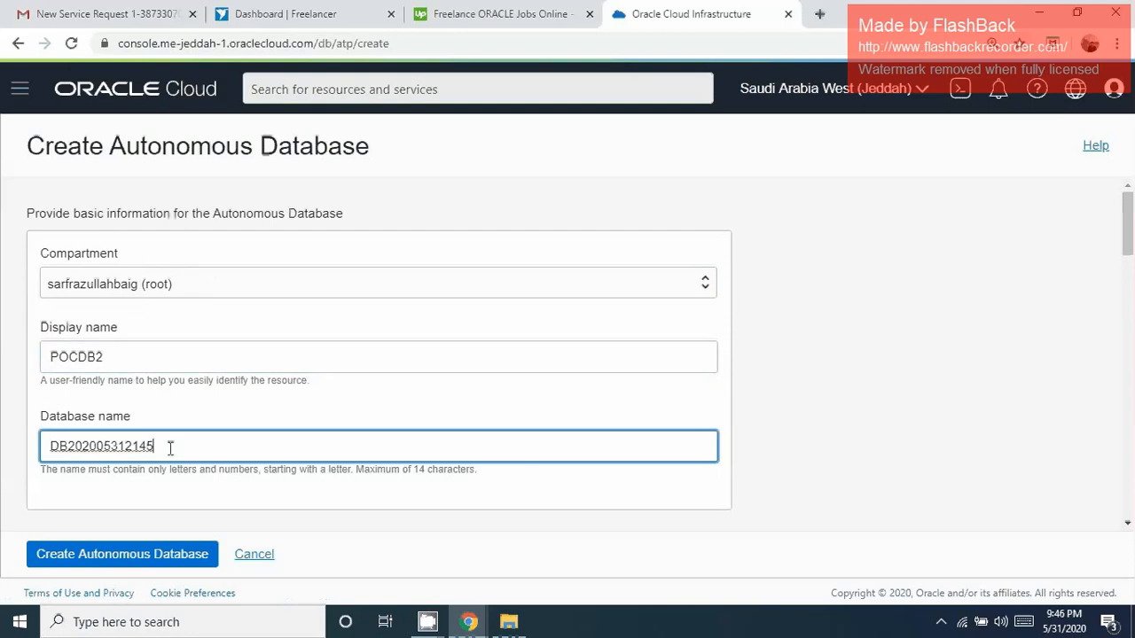
double_click(112, 446)
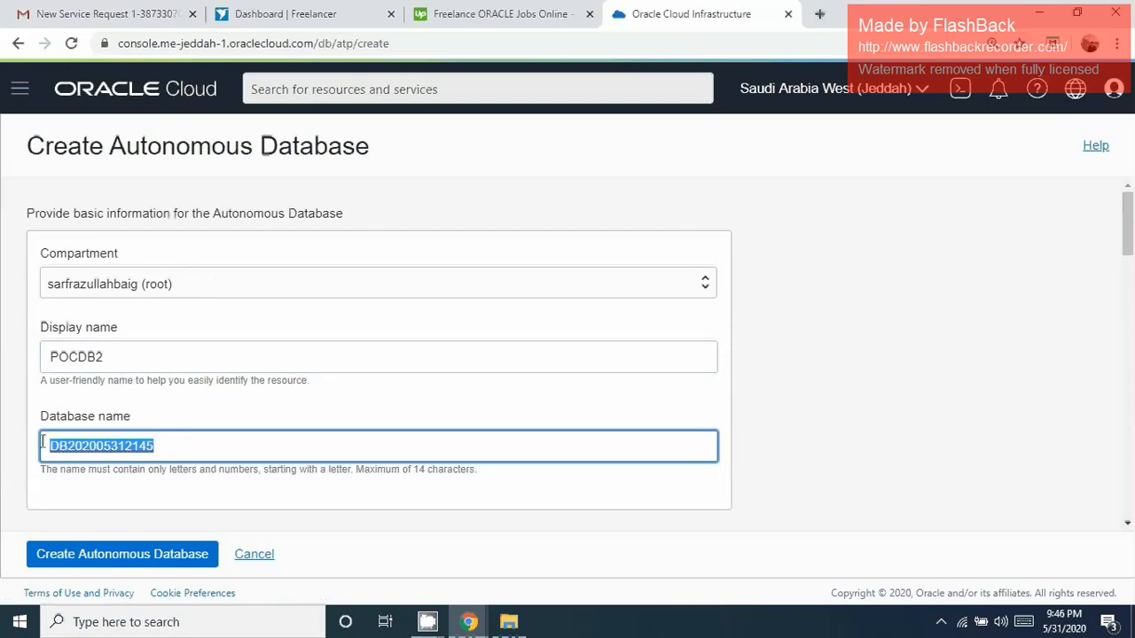
text(PO)
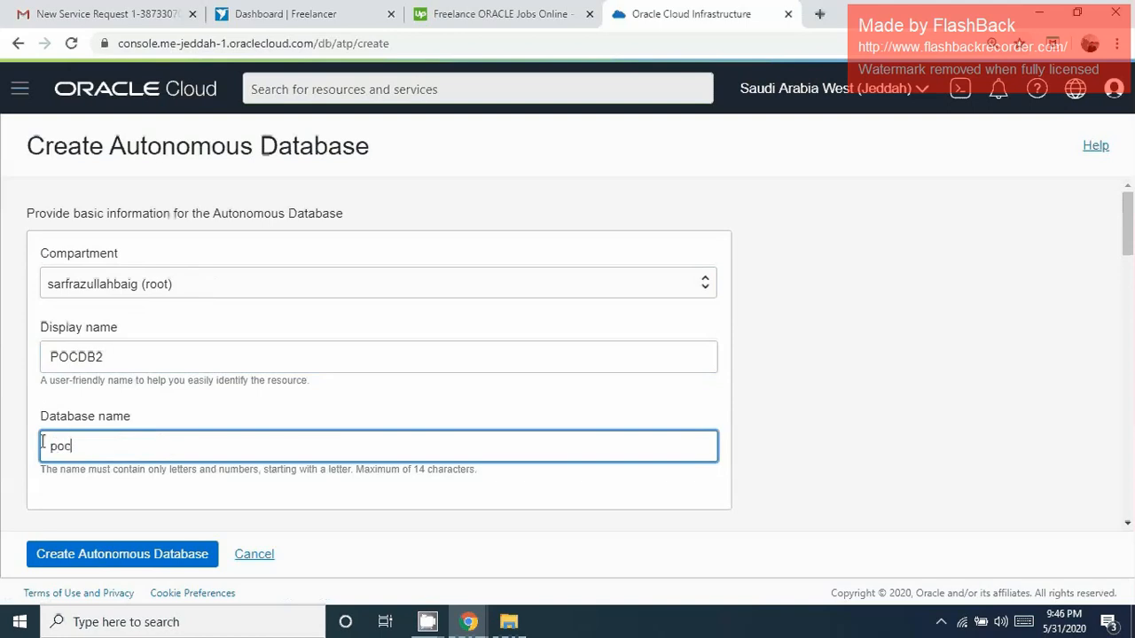
key(BackSpace)
text(OCDB2)
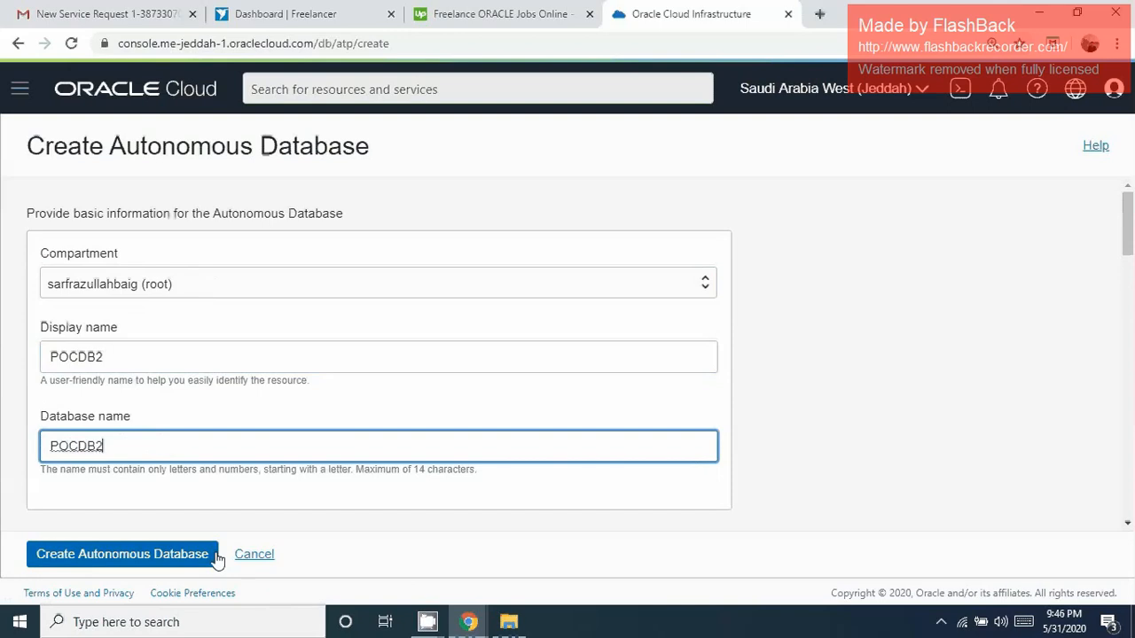
Choose Transaction Processing as the workload type of the new database.
drag(1125, 240, 1128, 297)
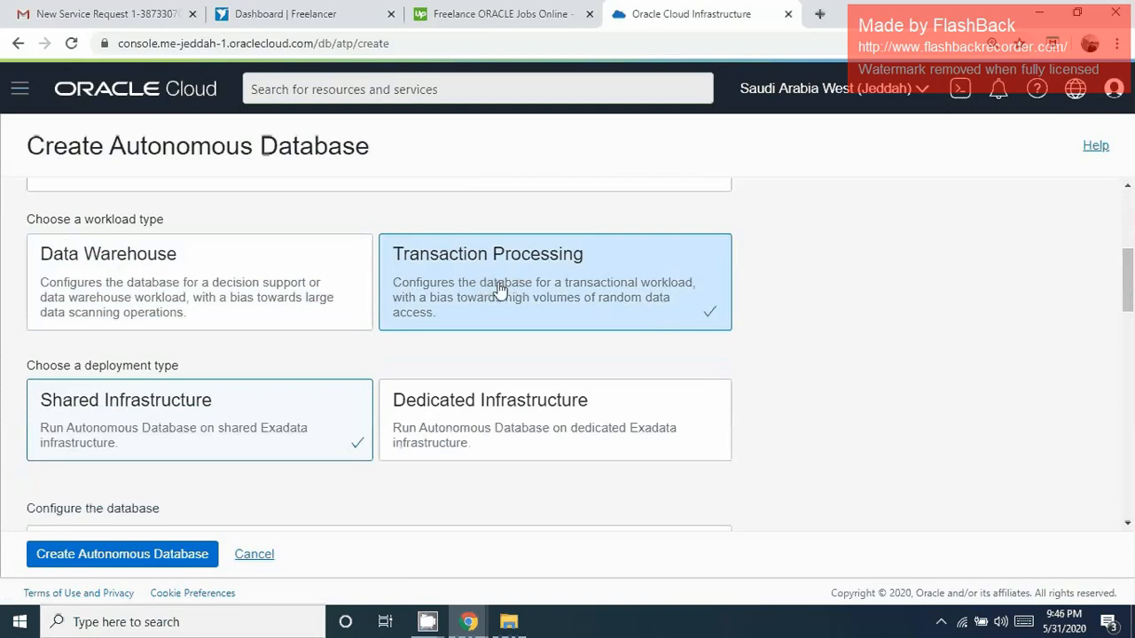
click(501, 289)
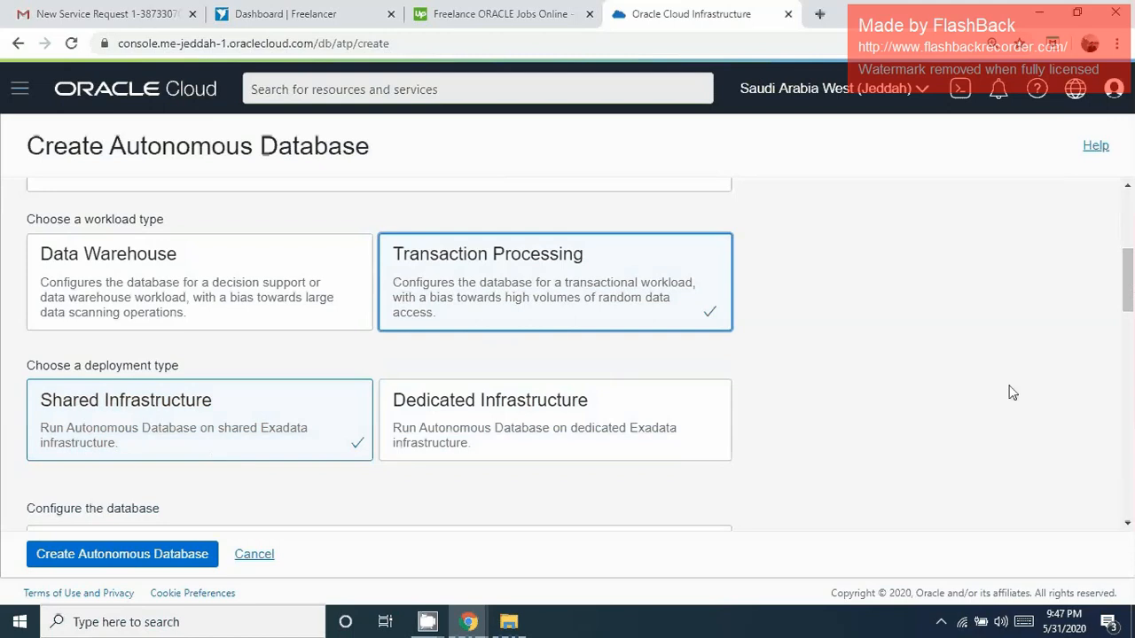
Read the Always Free explanation in the database configuration and toggle the Always Free options off and back on.
scroll(391, 268, down, 5)
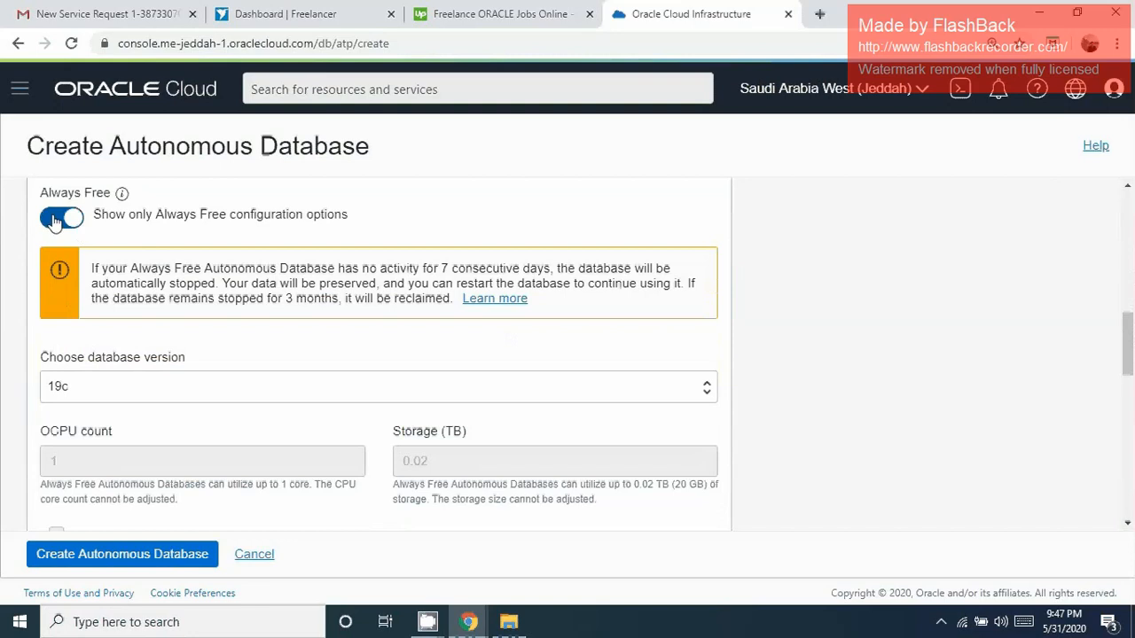
click(121, 193)
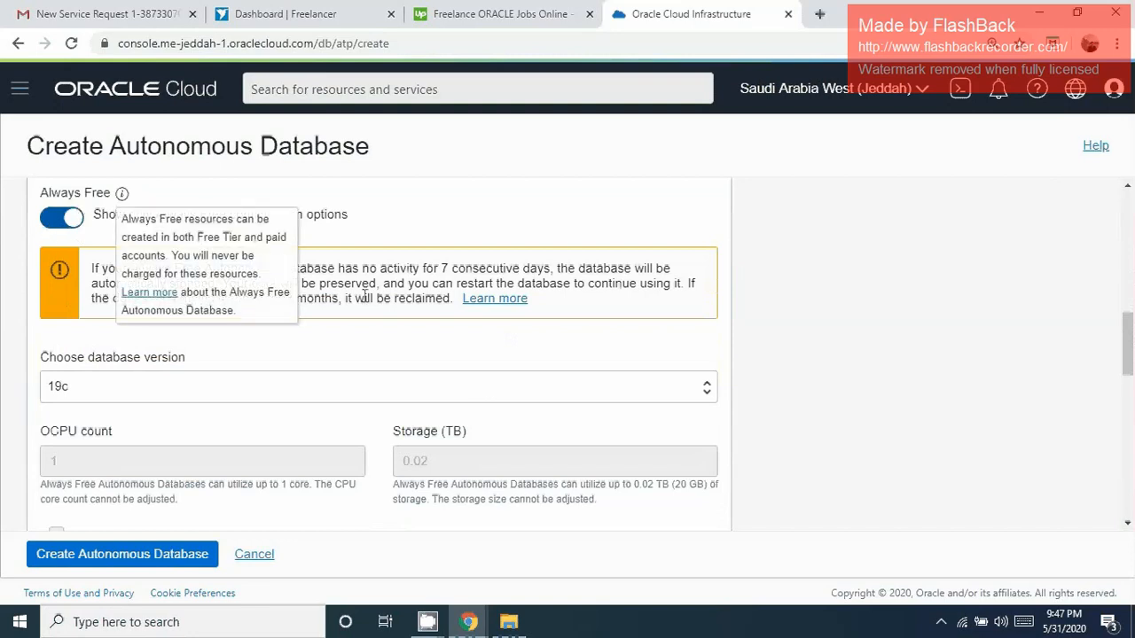
click(50, 220)
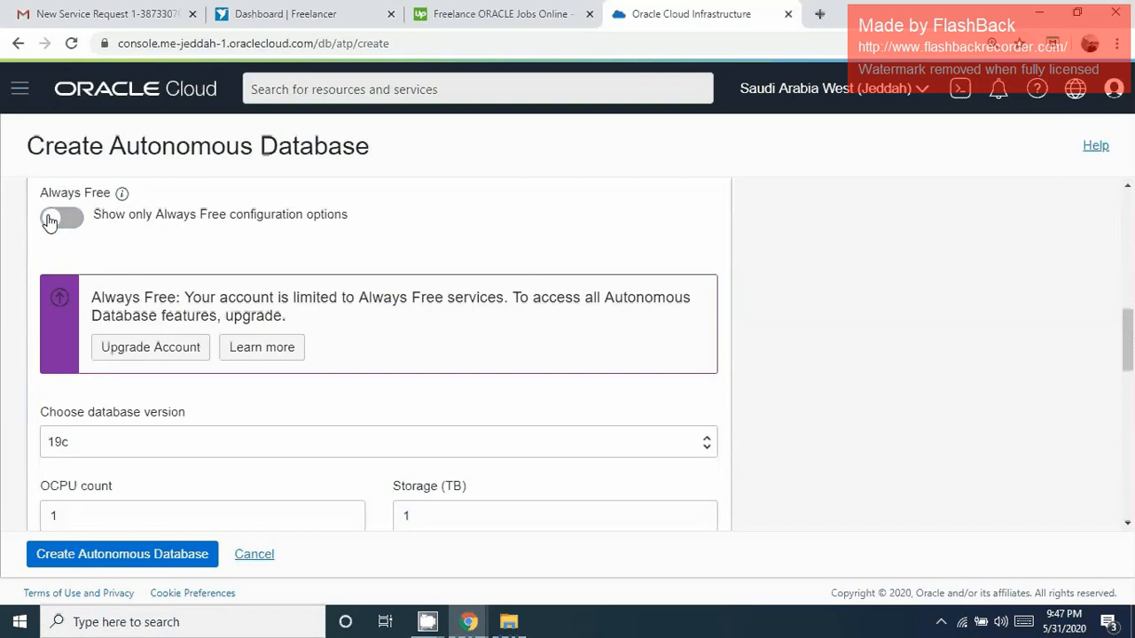
click(78, 222)
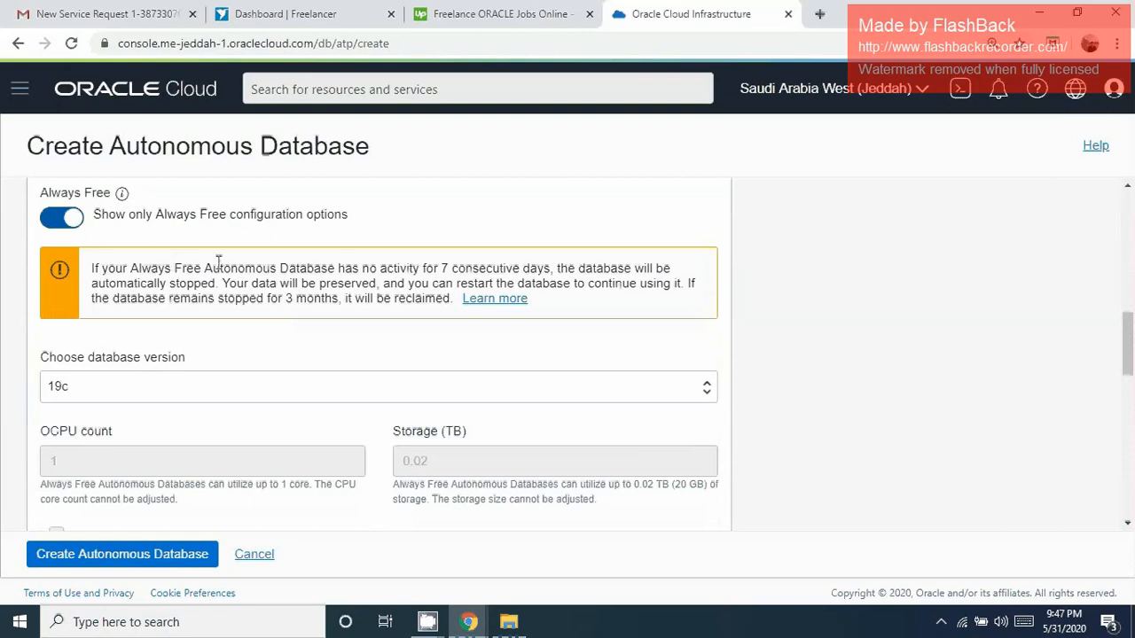
Examine the notice about inactivity and reclaiming of Always Free autonomous databases.
drag(219, 268, 520, 270)
click(251, 297)
drag(251, 298, 446, 299)
click(354, 299)
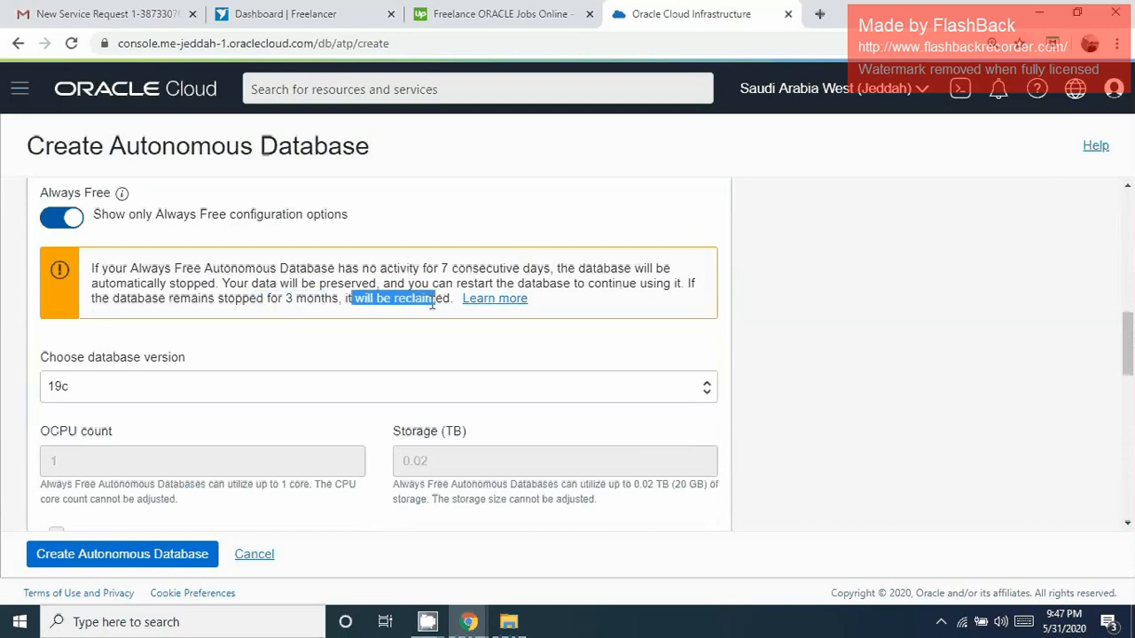
click(319, 316)
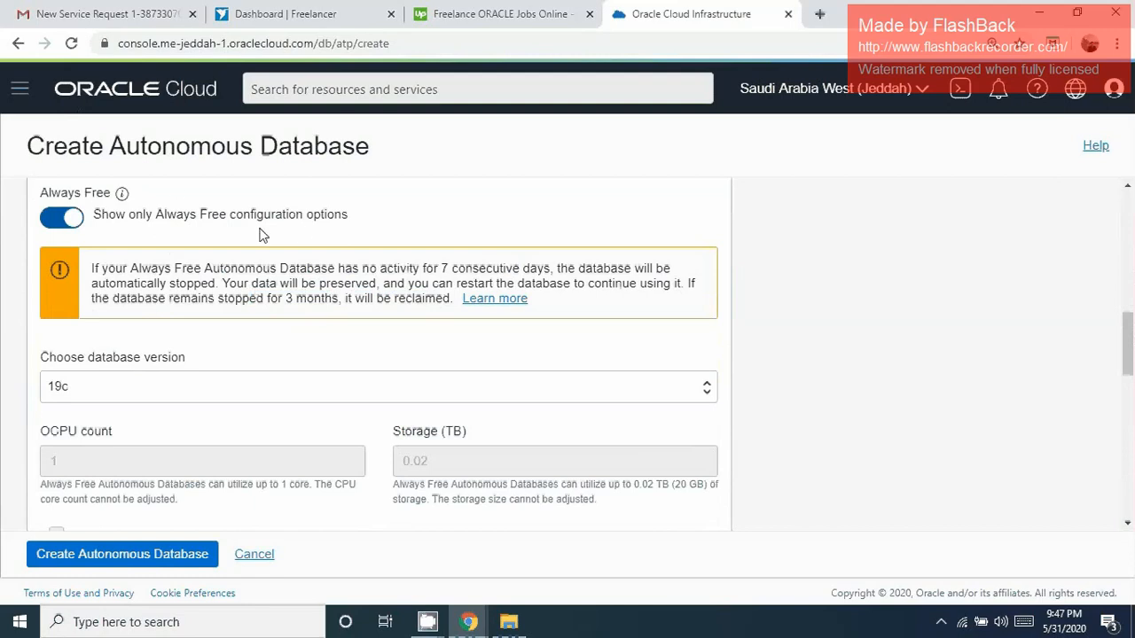
Turn off the Always Free options to read the account upgrade notice, and turn them back on.
click(60, 219)
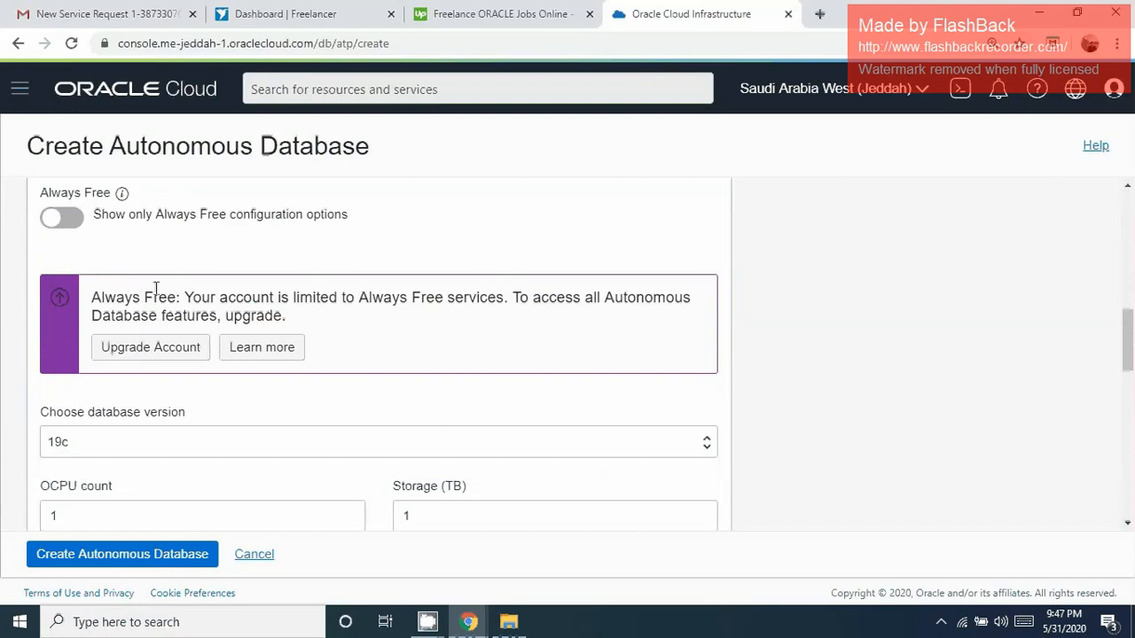
drag(184, 297, 519, 323)
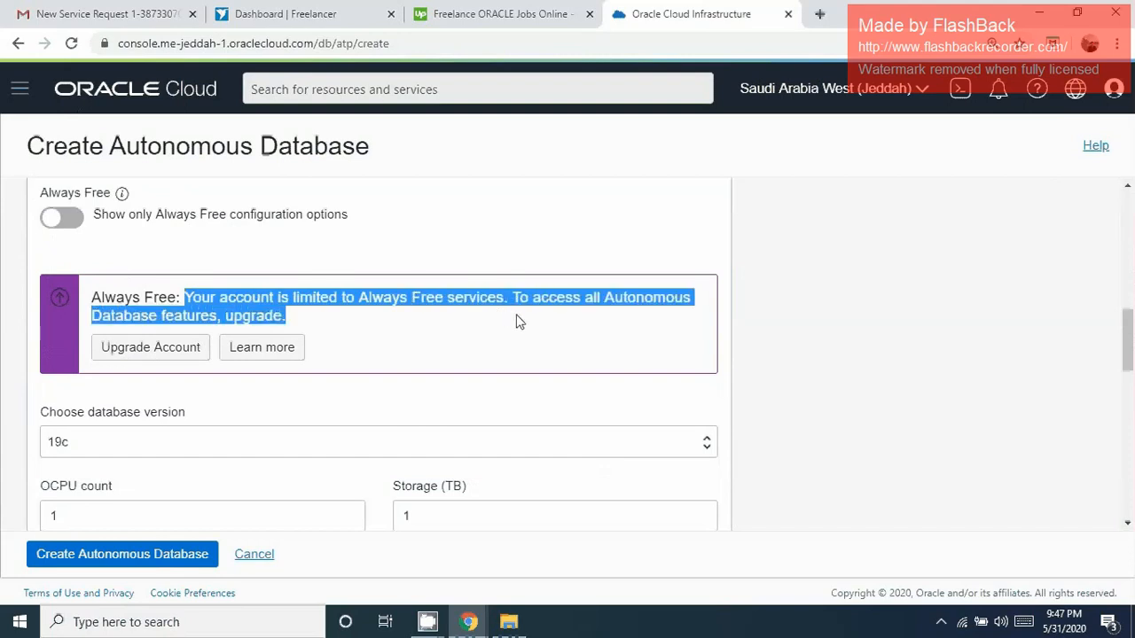
click(474, 329)
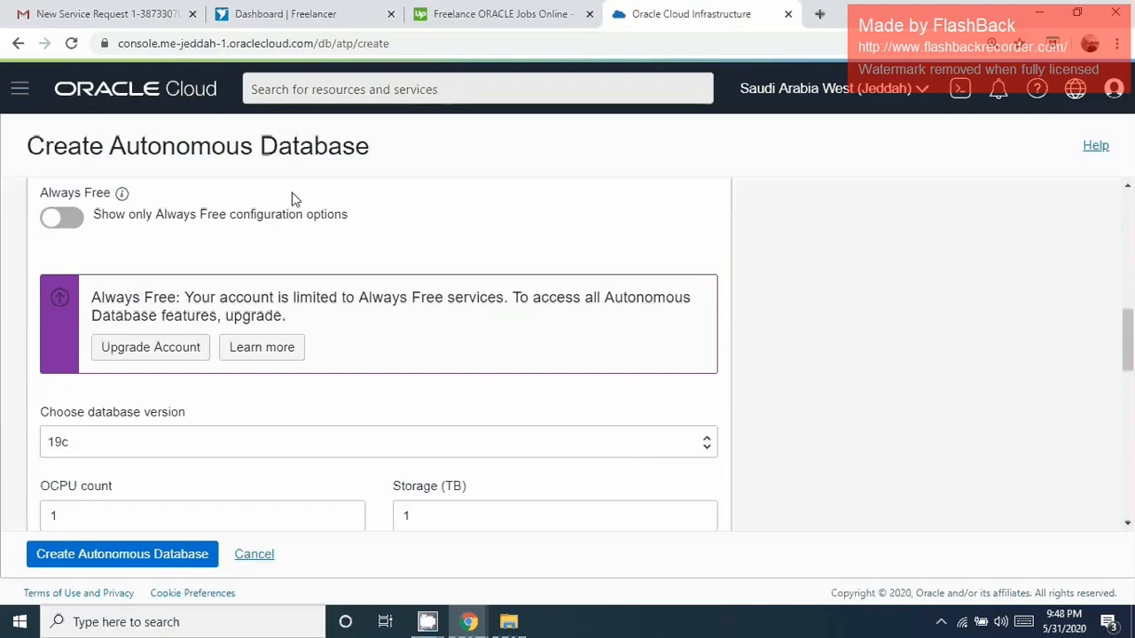
click(78, 224)
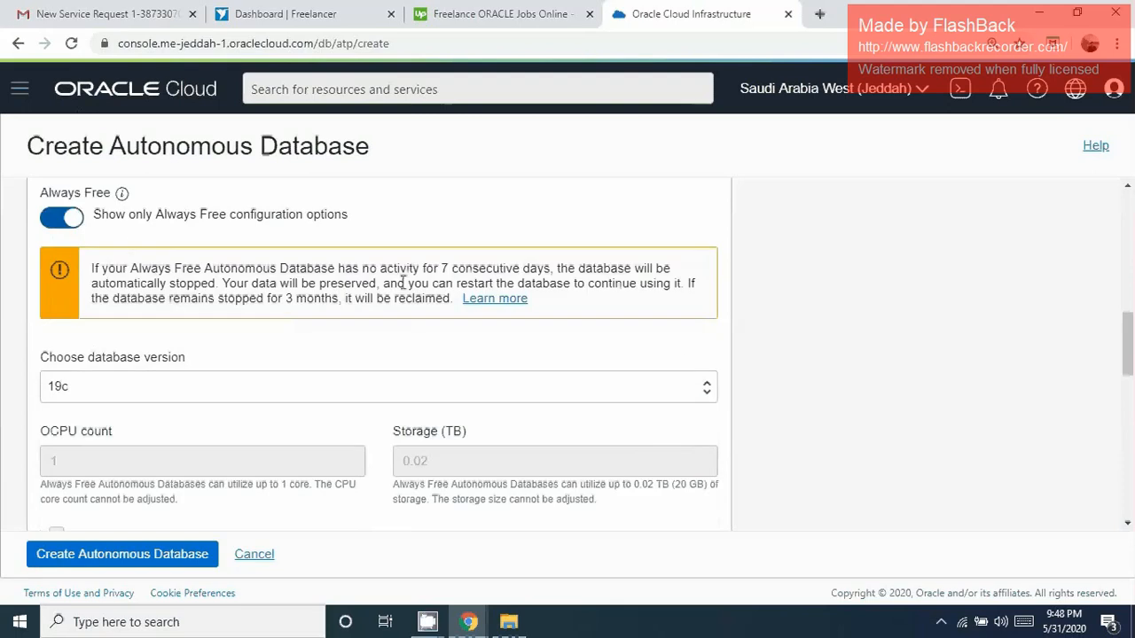
Select 19c as the database version.
mouse_move(1127, 352)
mouse_down()
mouse_move(1128, 366)
mouse_move(1133, 342)
mouse_move(1132, 364)
mouse_up()
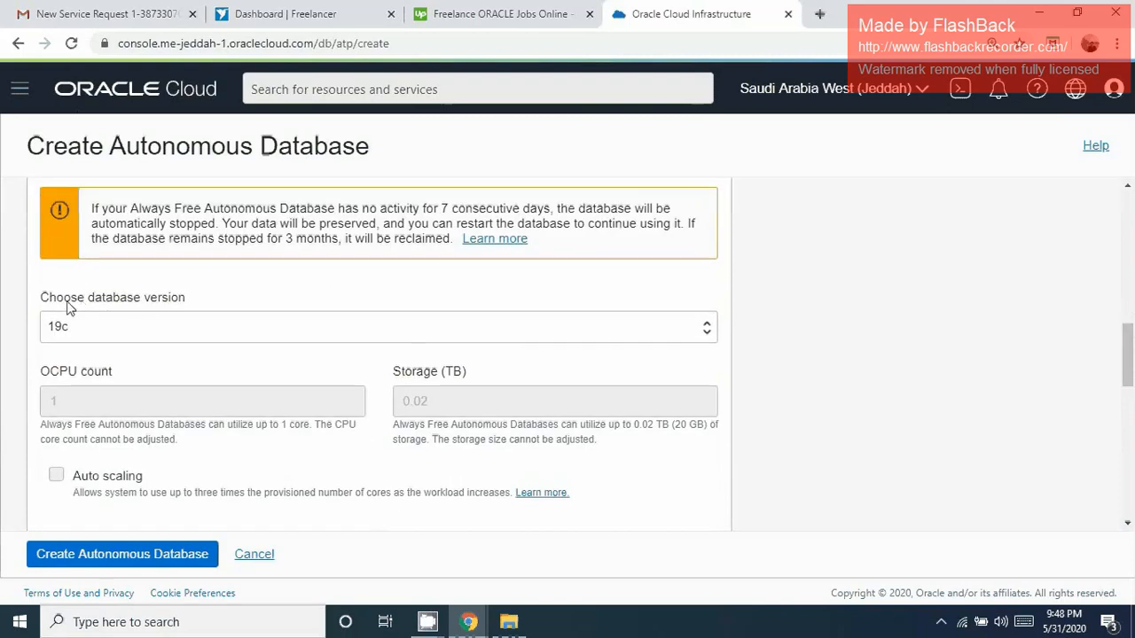
click(139, 324)
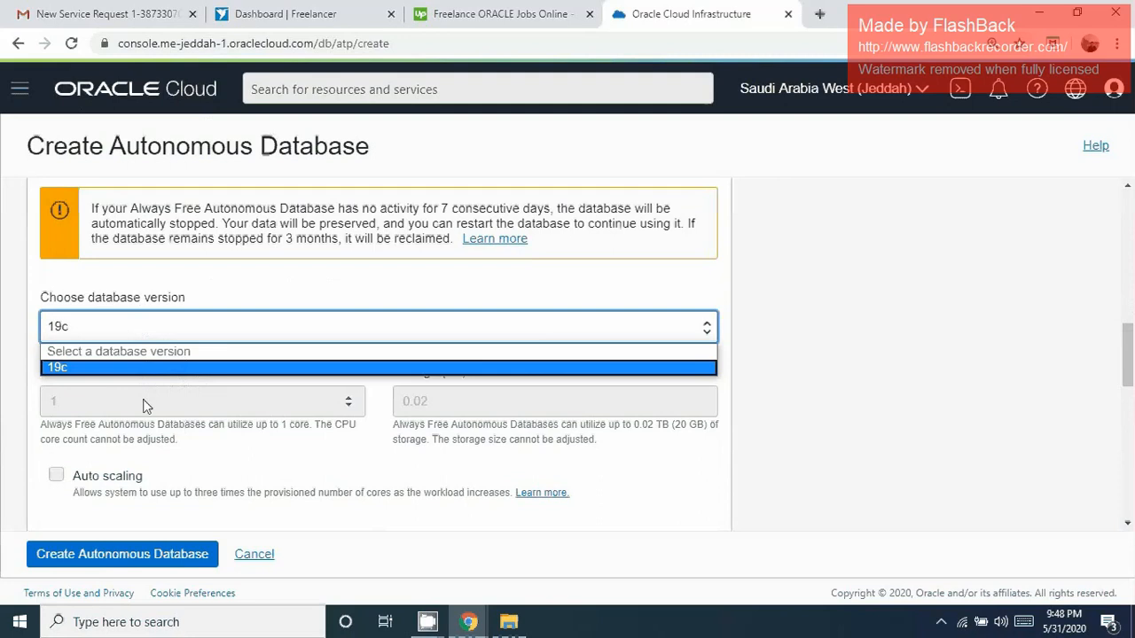
click(132, 372)
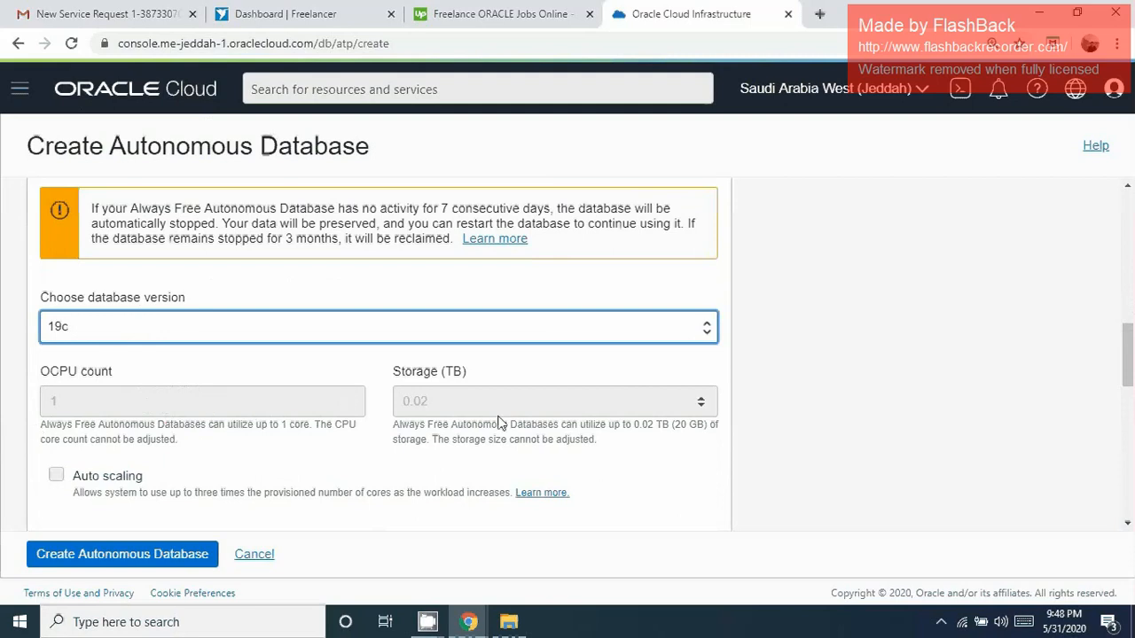
Try to enable auto scaling, and open and close its Learn more documentation page.
click(56, 479)
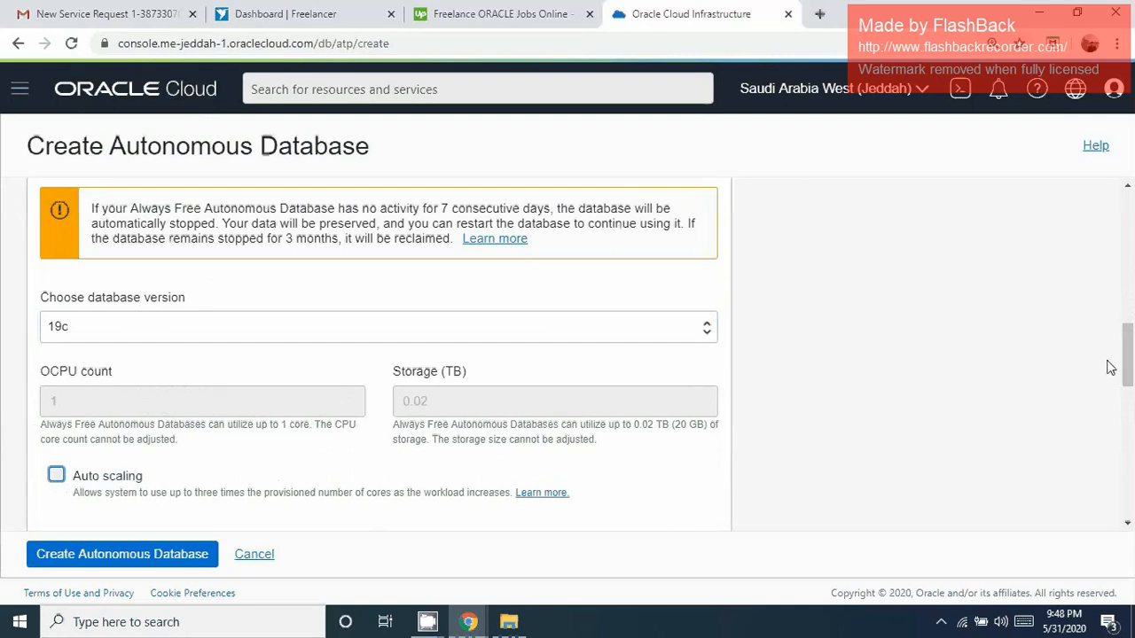
drag(1129, 360, 1131, 397)
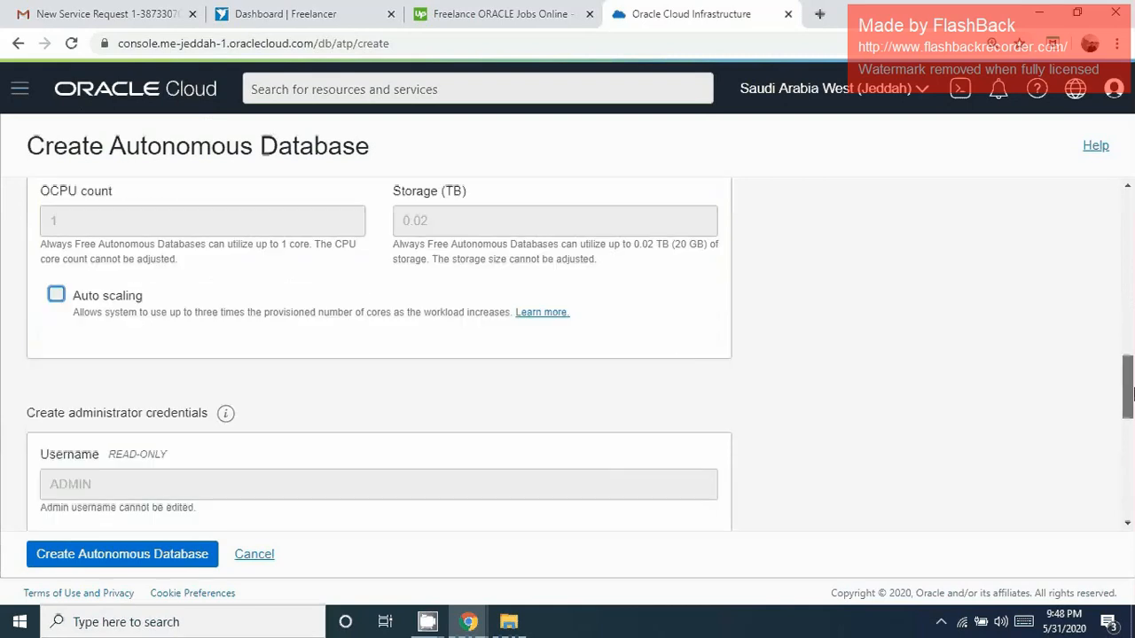
click(562, 319)
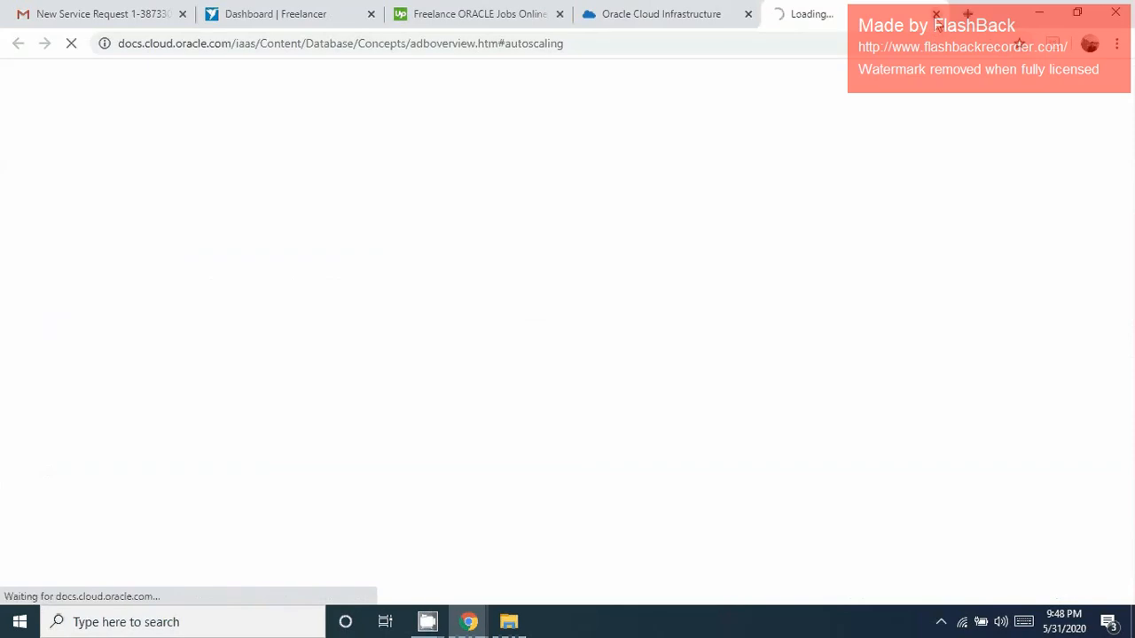
click(936, 14)
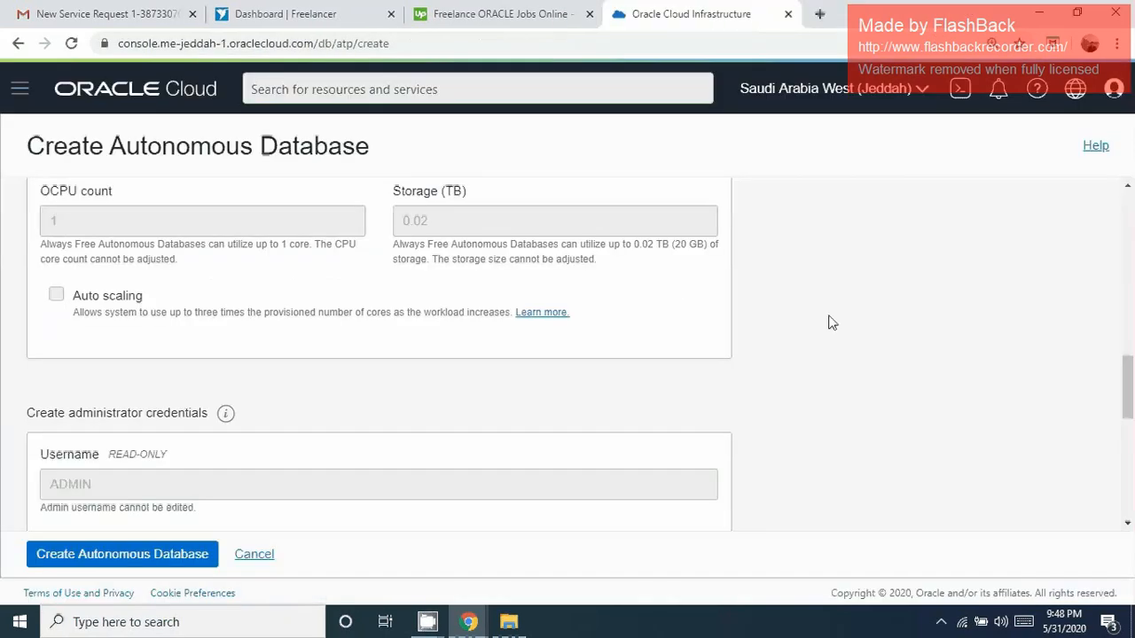
Examine the read-only username in the administrator credentials section.
drag(1128, 378, 1131, 415)
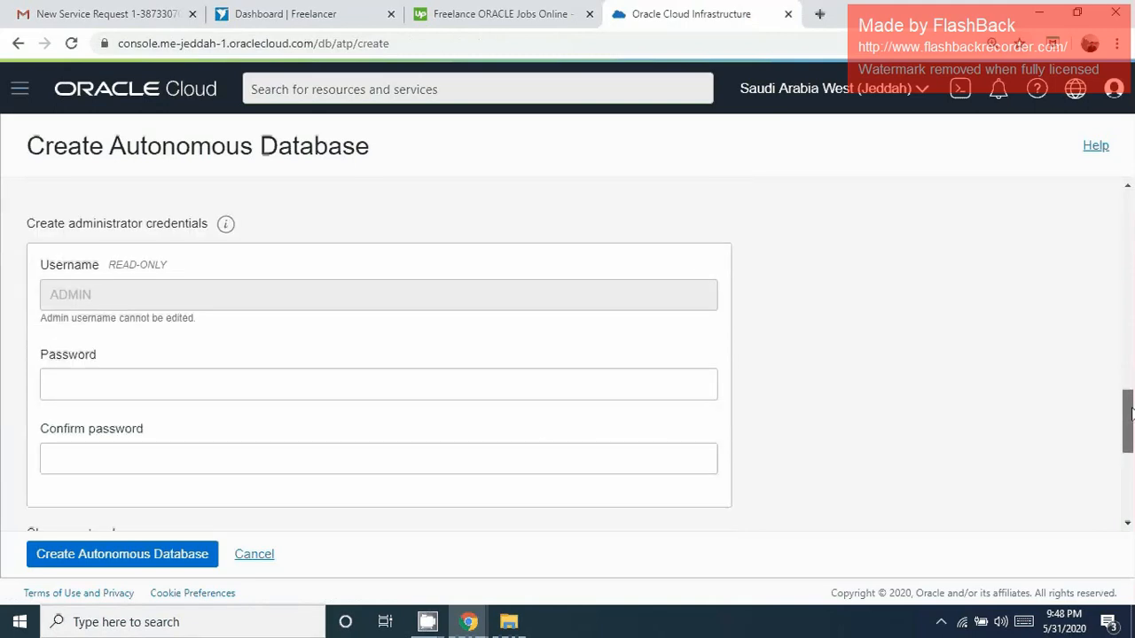
click(331, 393)
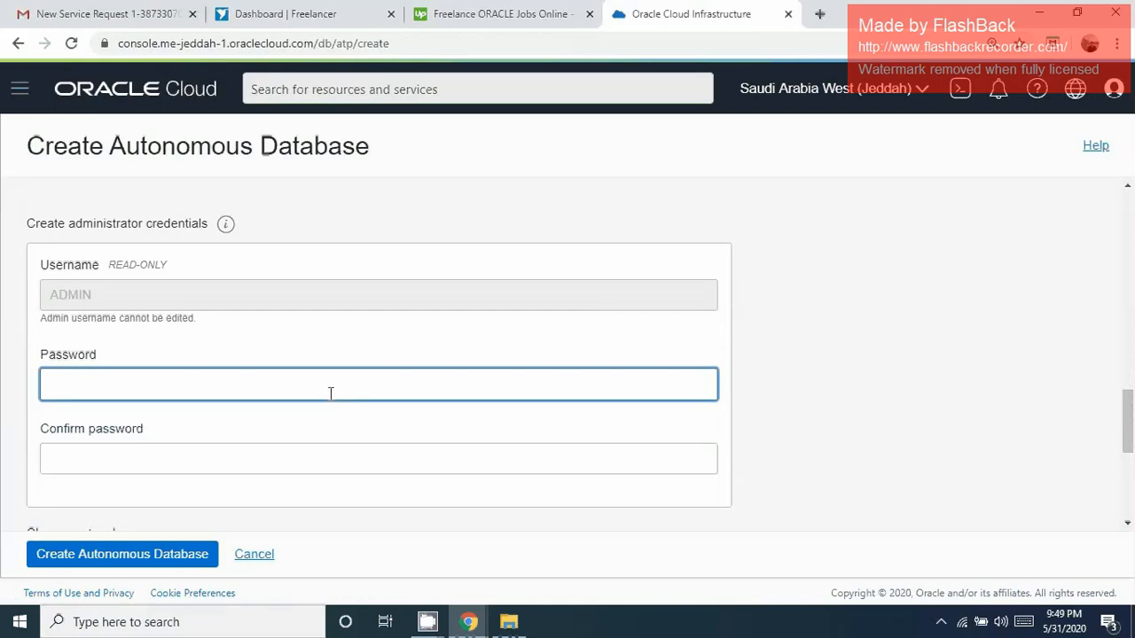
drag(114, 305, 47, 301)
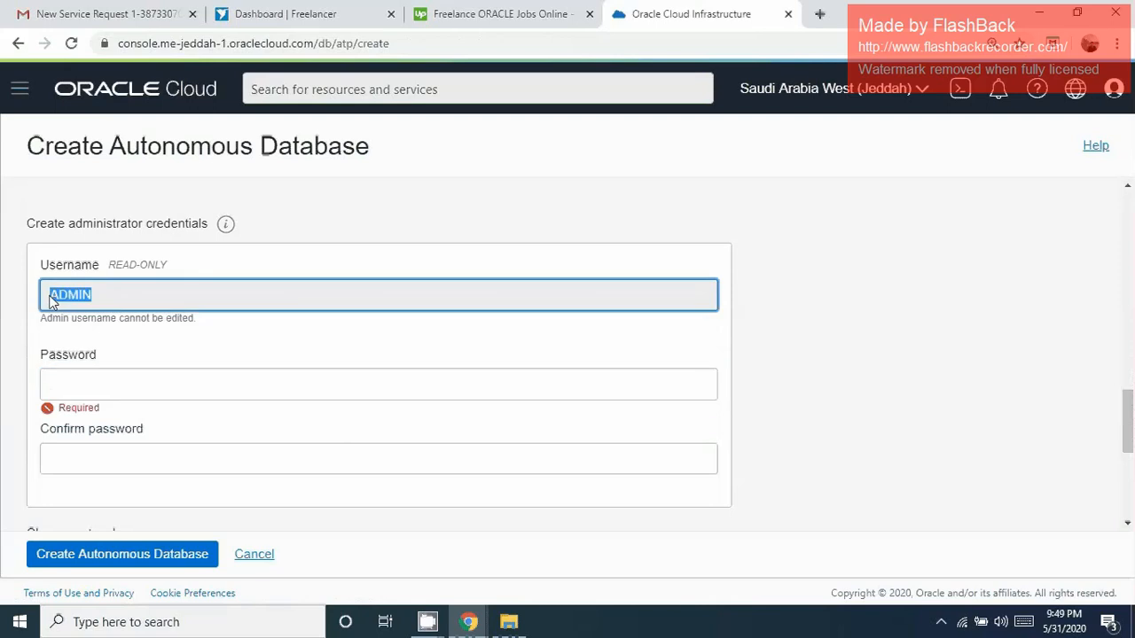
click(107, 301)
drag(108, 298, 49, 302)
click(106, 299)
drag(107, 299, 49, 300)
Enter the administrator password and repeat it in the confirmation field.
click(95, 378)
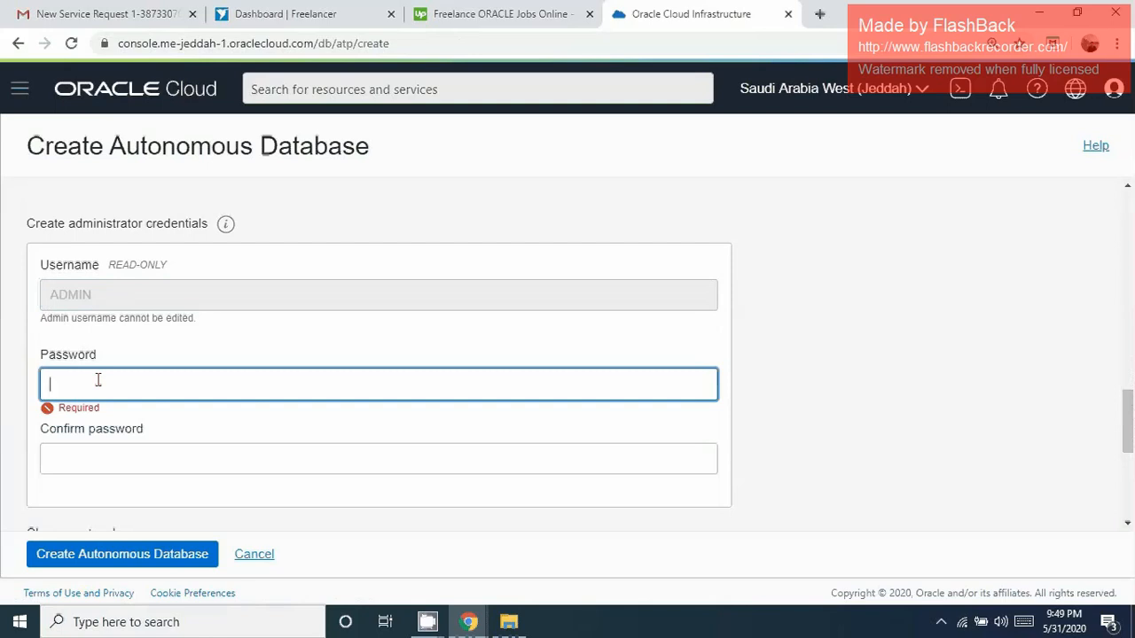
text(••••)
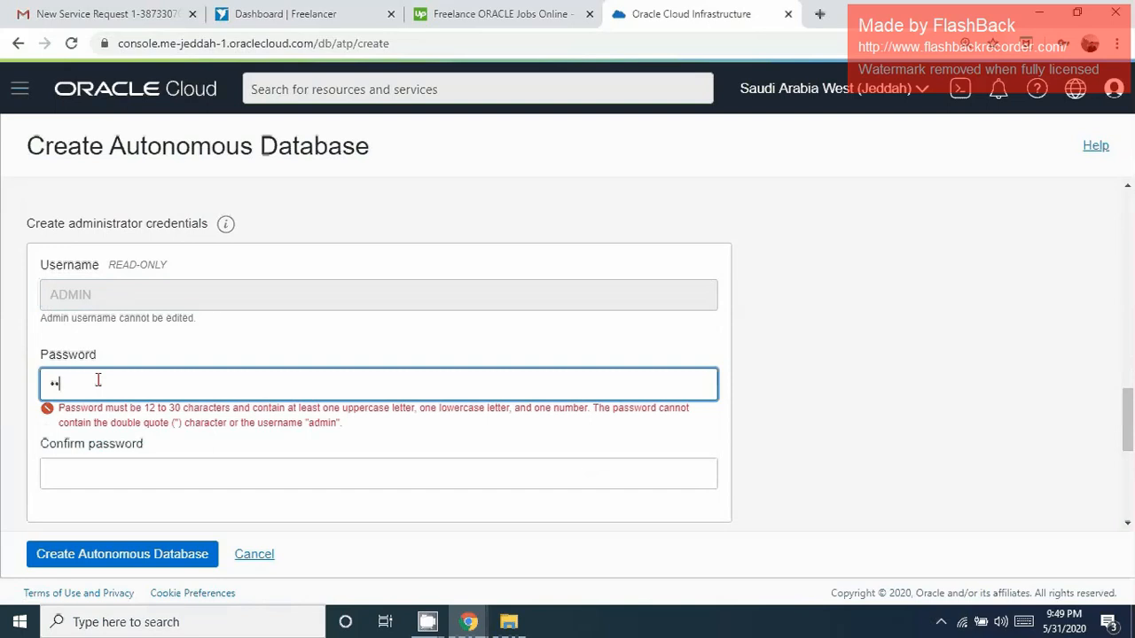
text(••••••••)
key(Tab)
text(••••••)
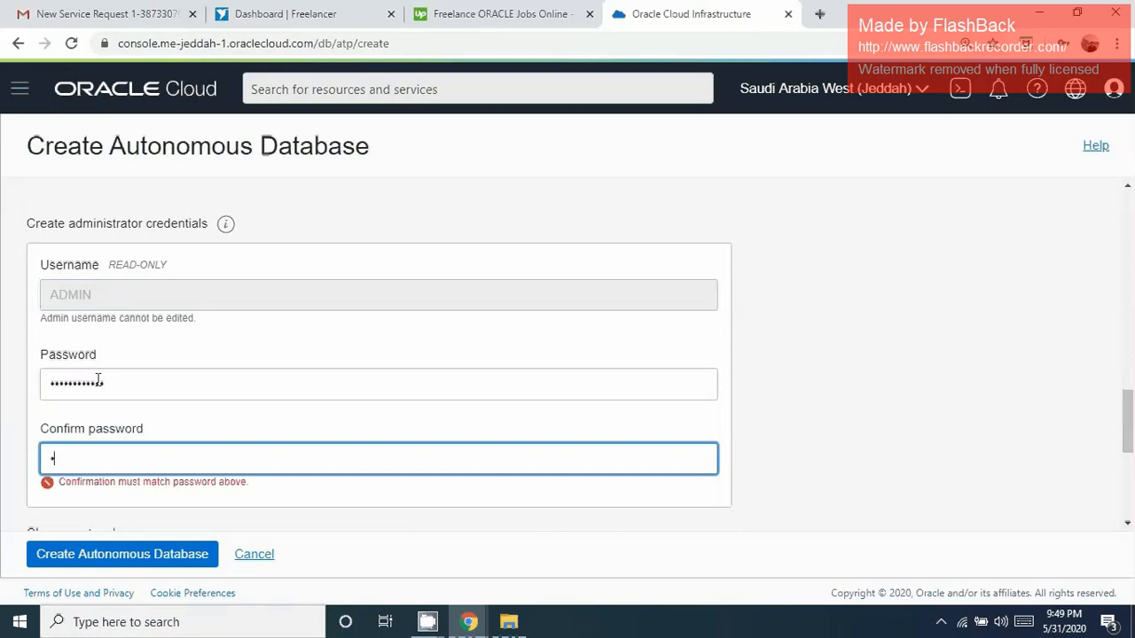
text(••••••)
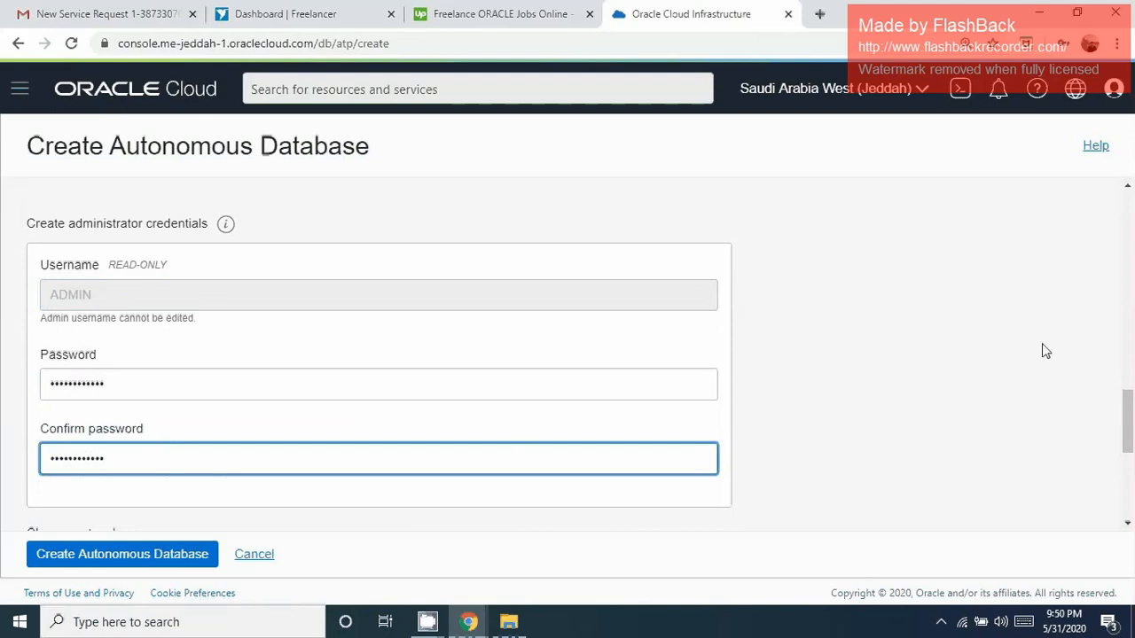
Examine the note about restricting secure access to specific IP addresses and VCNs in the network access section.
drag(1126, 417, 1131, 459)
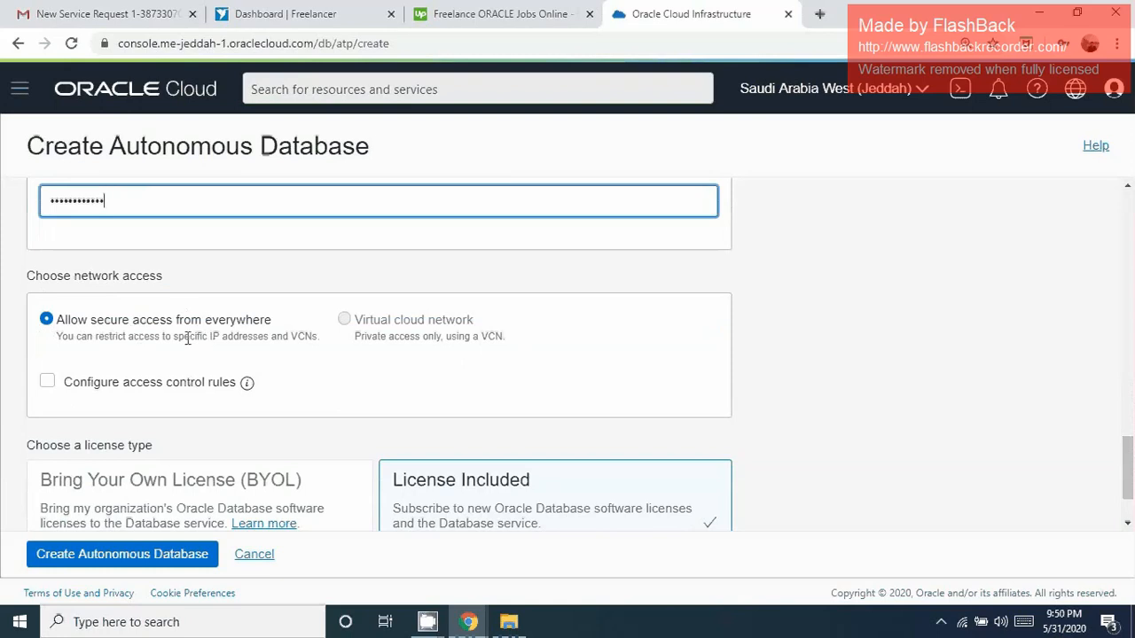
drag(185, 338, 321, 342)
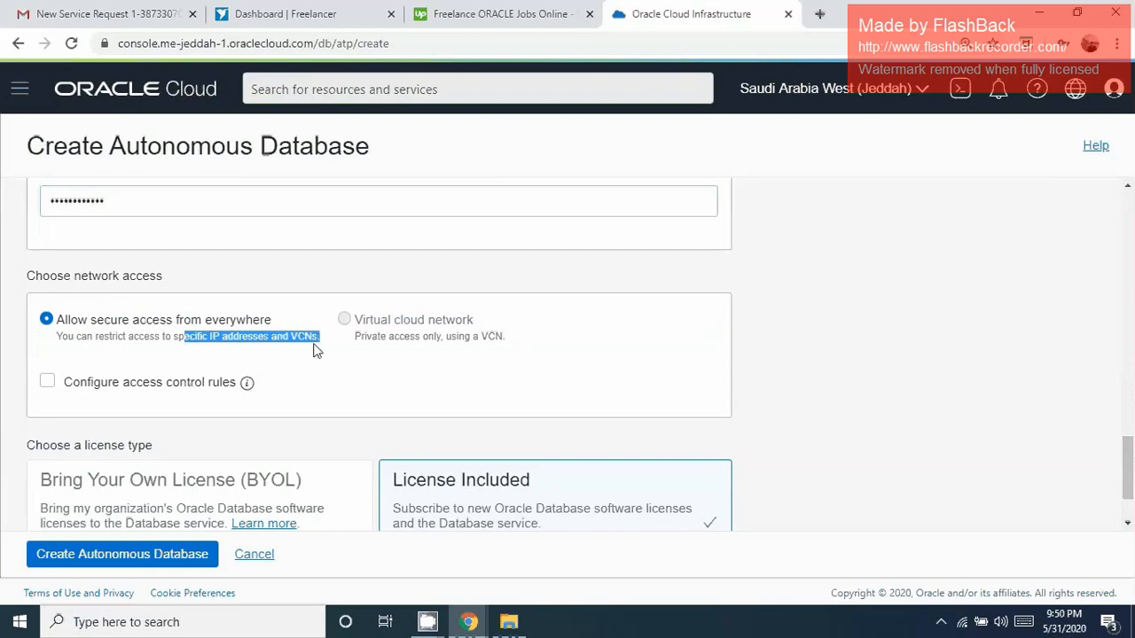
click(301, 354)
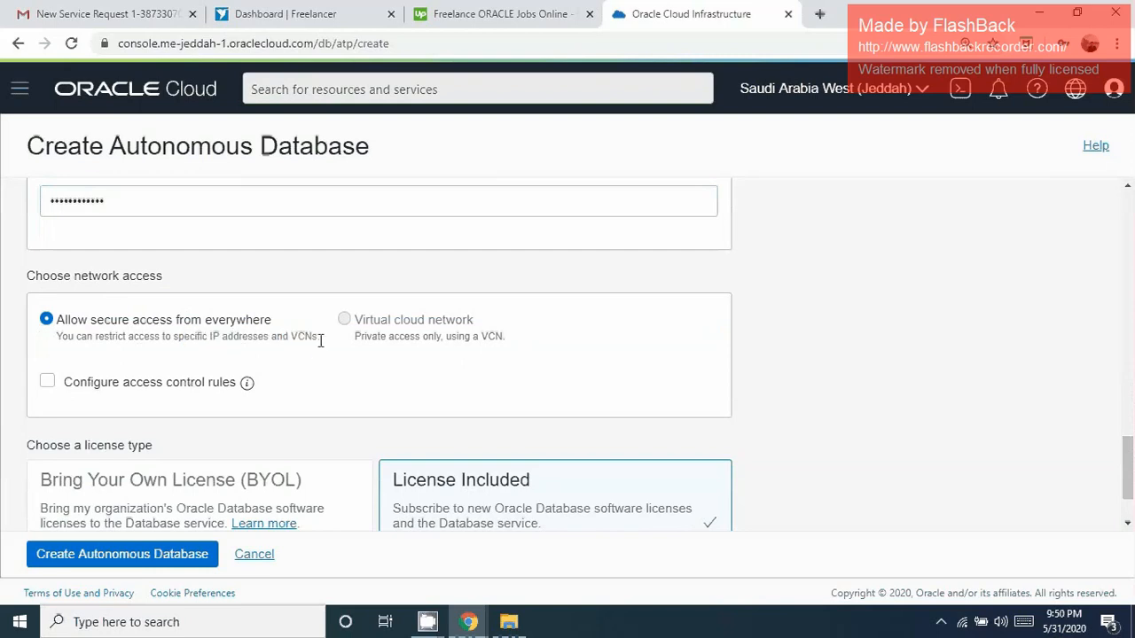
drag(319, 338, 210, 338)
click(187, 358)
Turn on access control rules to inspect the IP notation types, keep IP Address, and turn the rules back off.
click(71, 387)
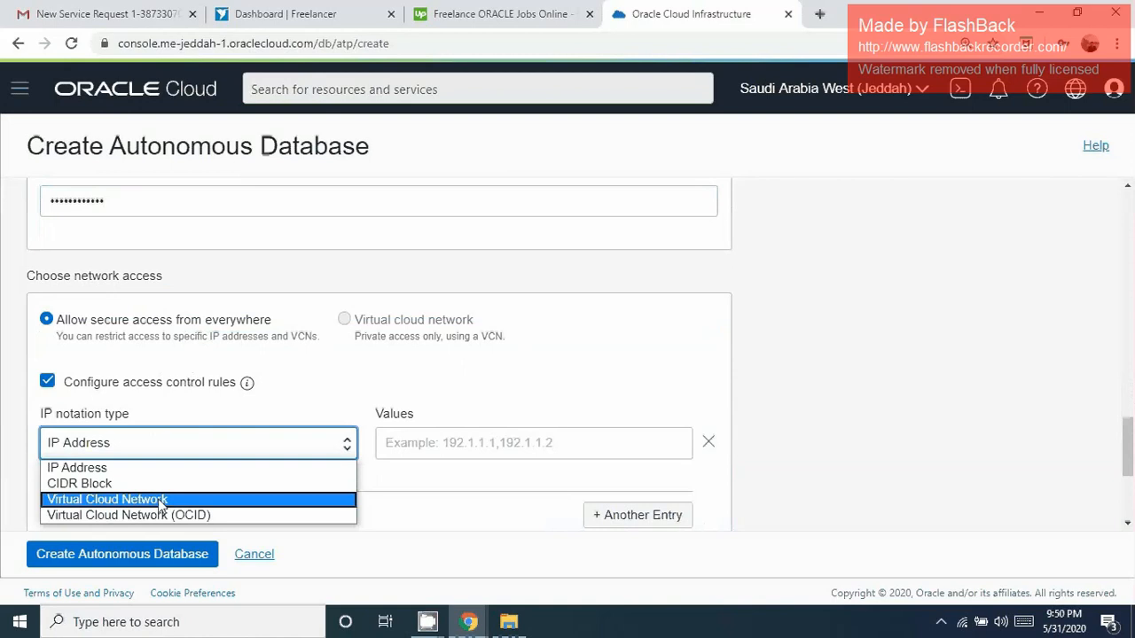
key(Up)
click(167, 470)
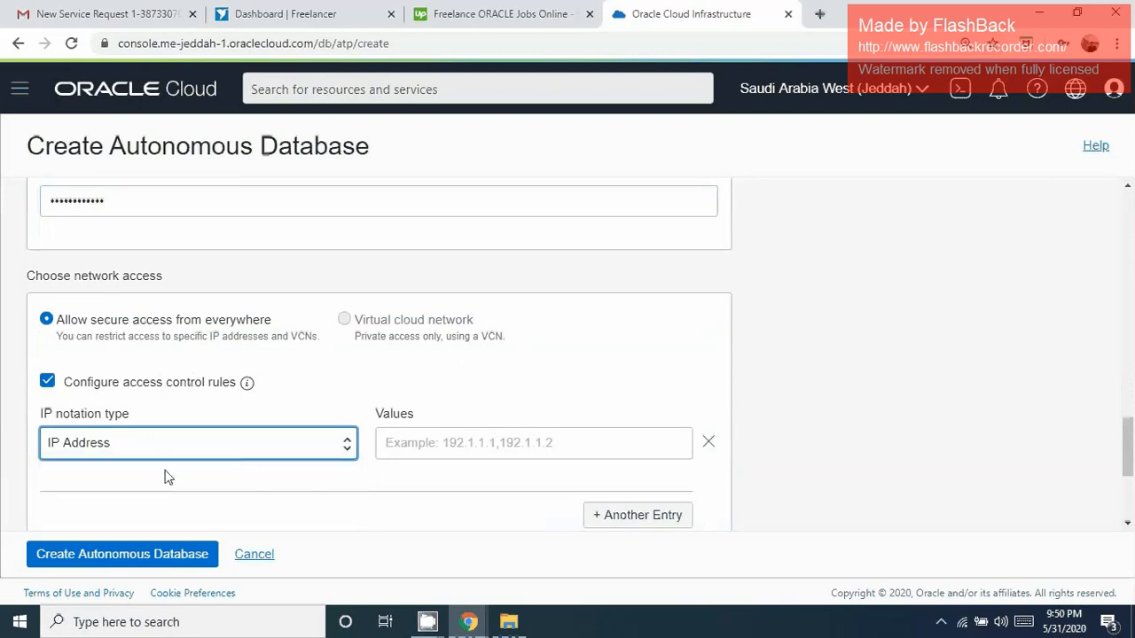
click(429, 443)
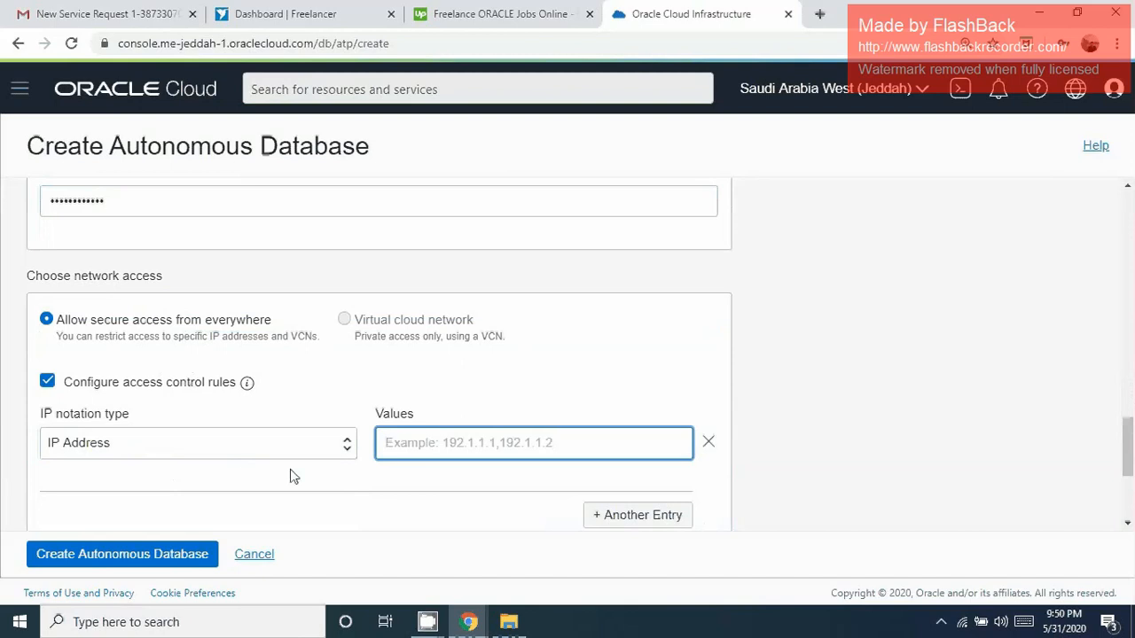
click(47, 382)
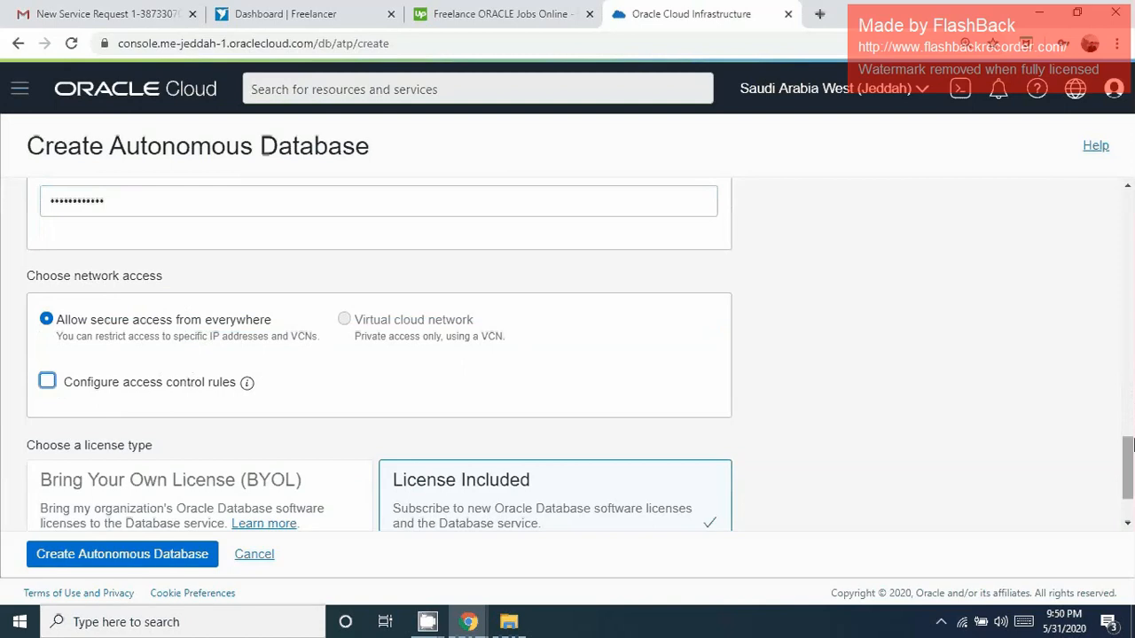
Show the advanced options and define a tag with namespace Marketing, key Compaingns and value Africa.
scroll(1128, 463, down, 1)
scroll(1129, 461, down, 2)
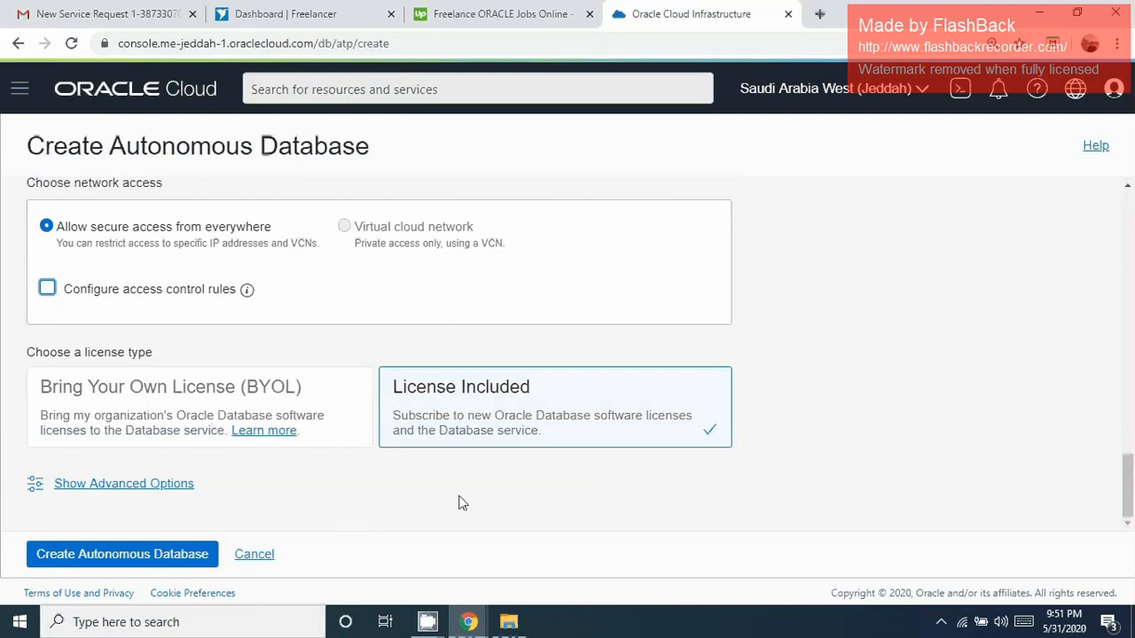
click(175, 494)
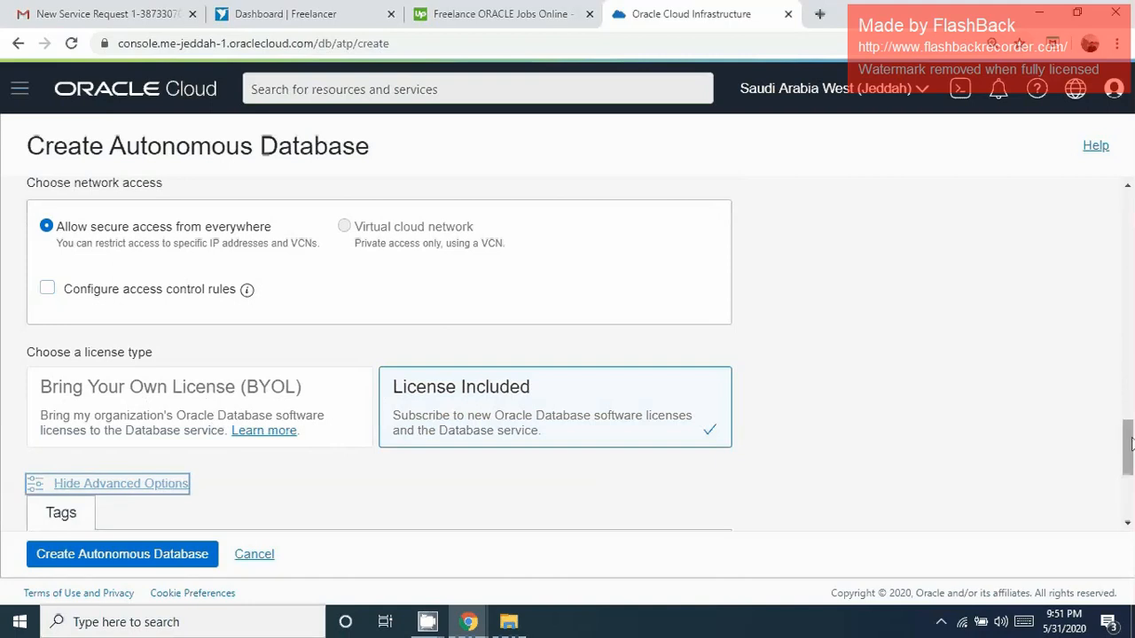
scroll(1130, 444, down, 3)
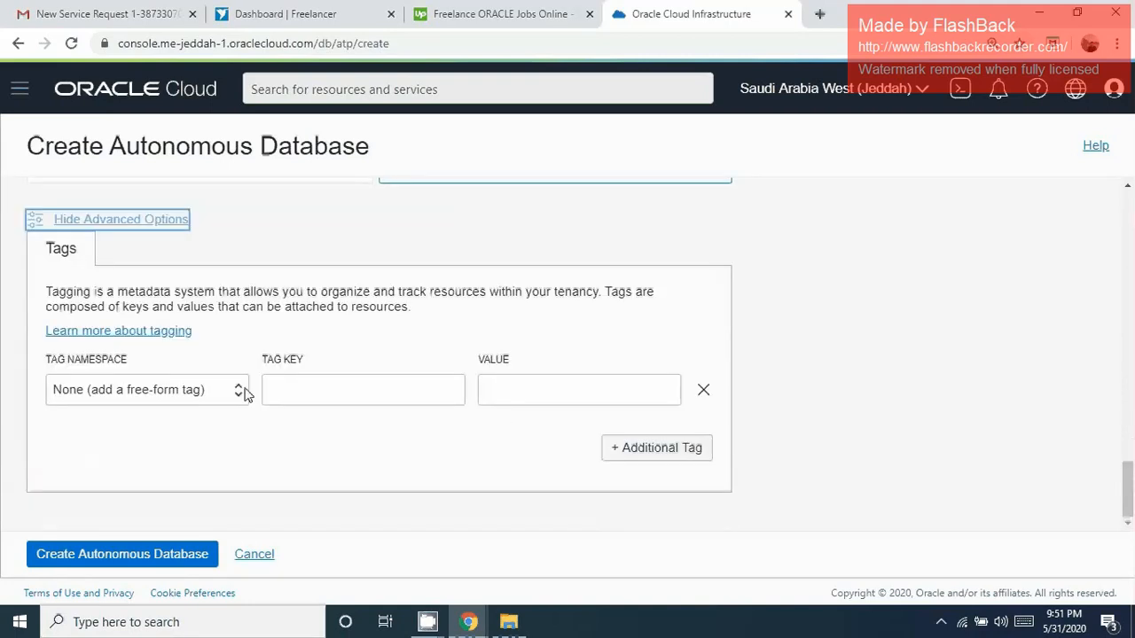
click(285, 389)
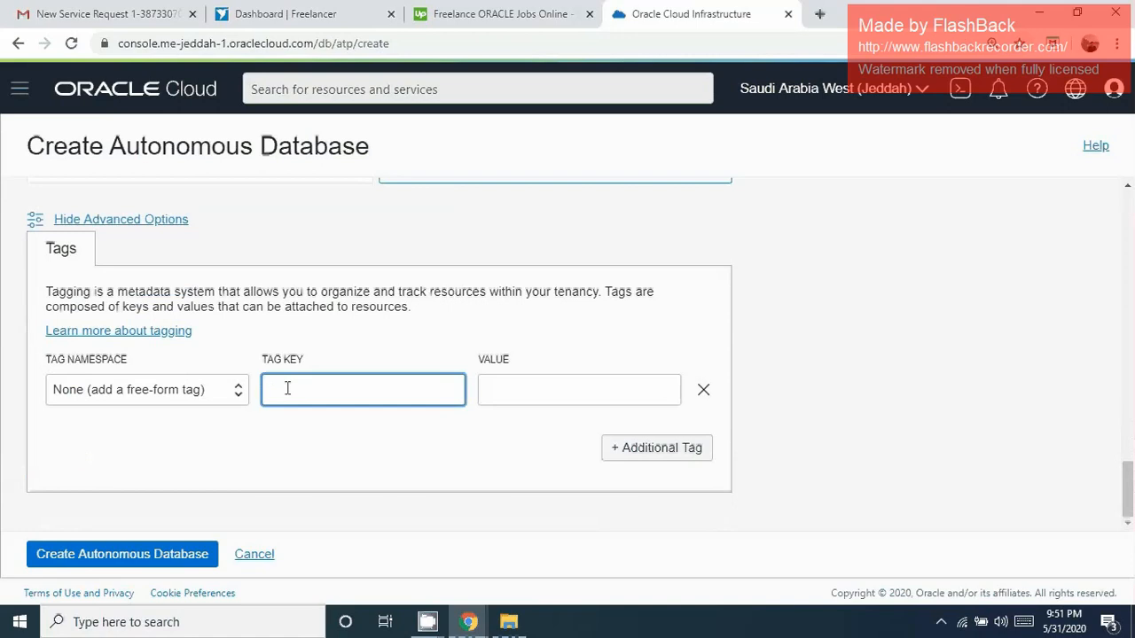
click(235, 394)
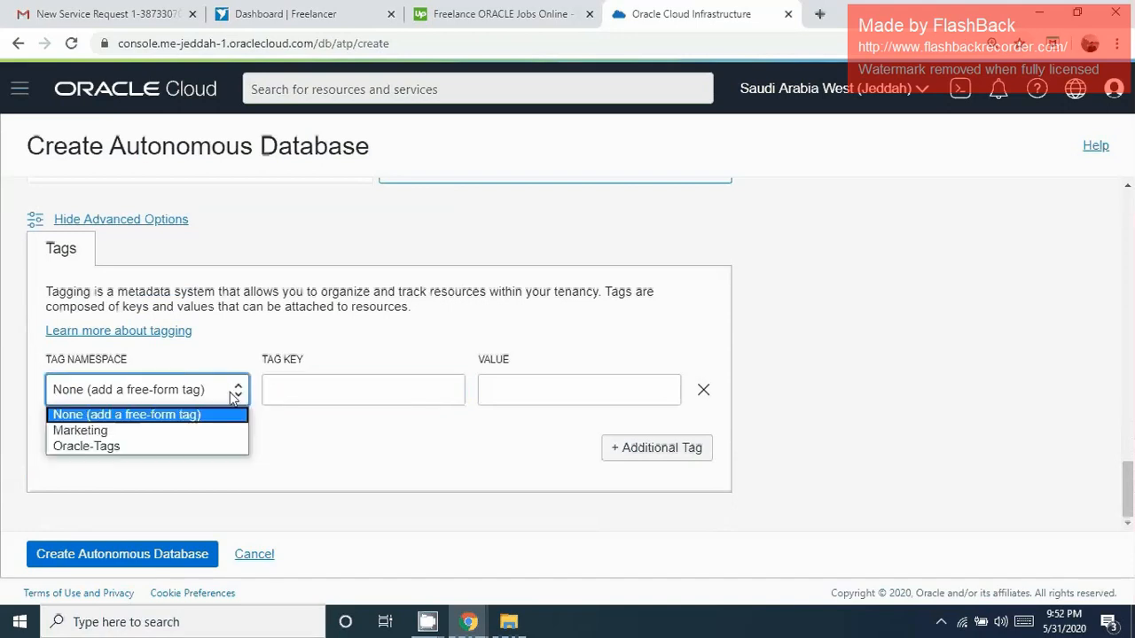
click(190, 438)
click(338, 402)
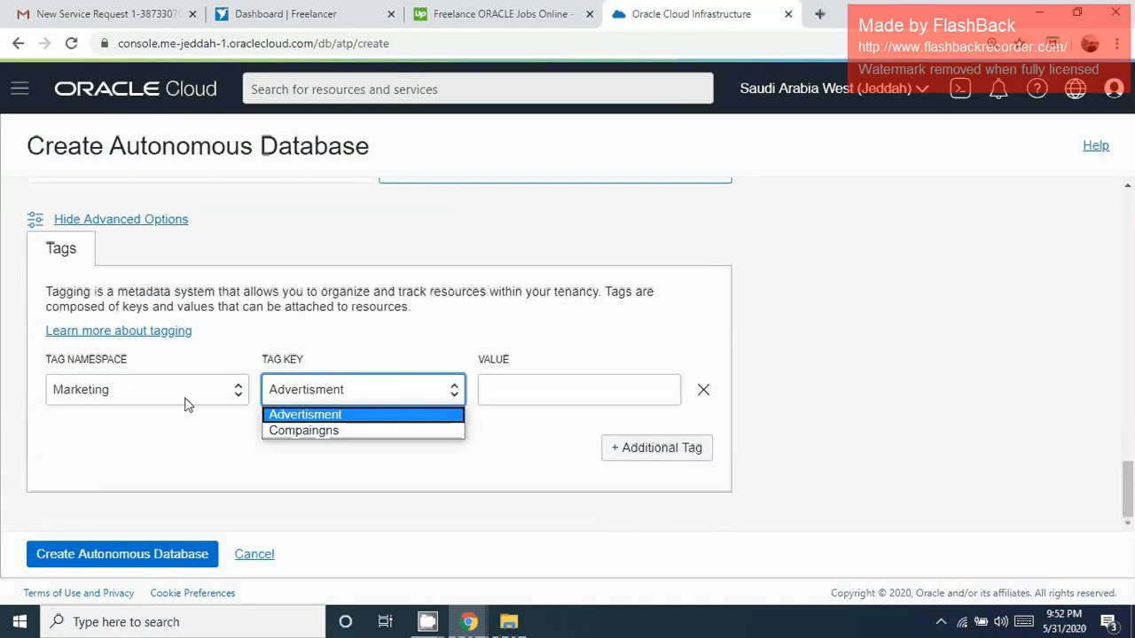
click(312, 432)
click(494, 401)
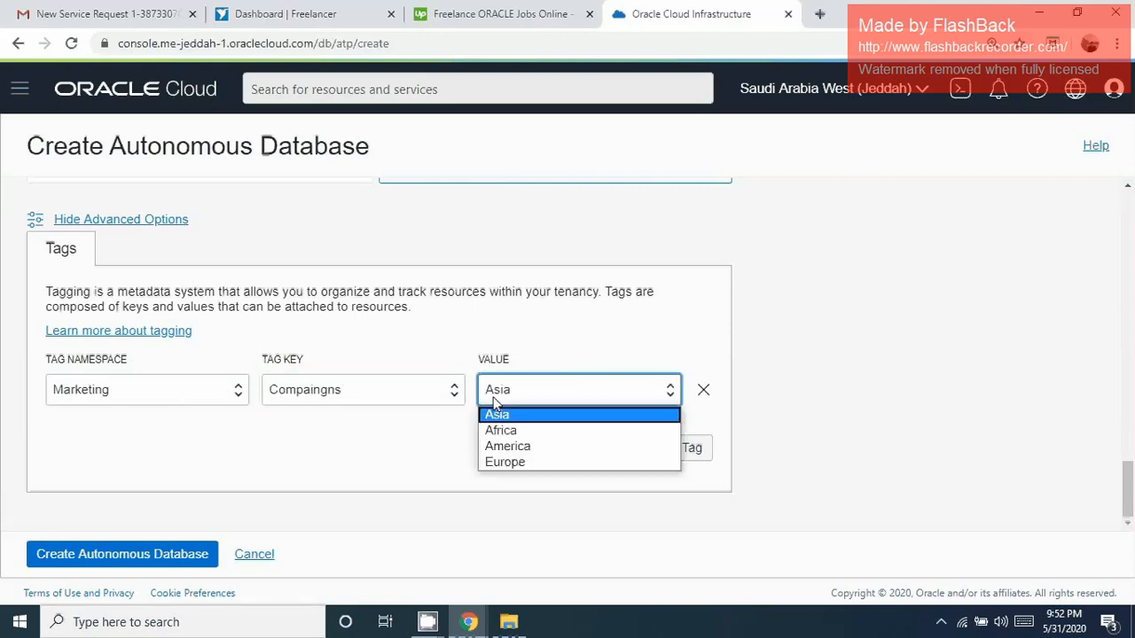
click(504, 430)
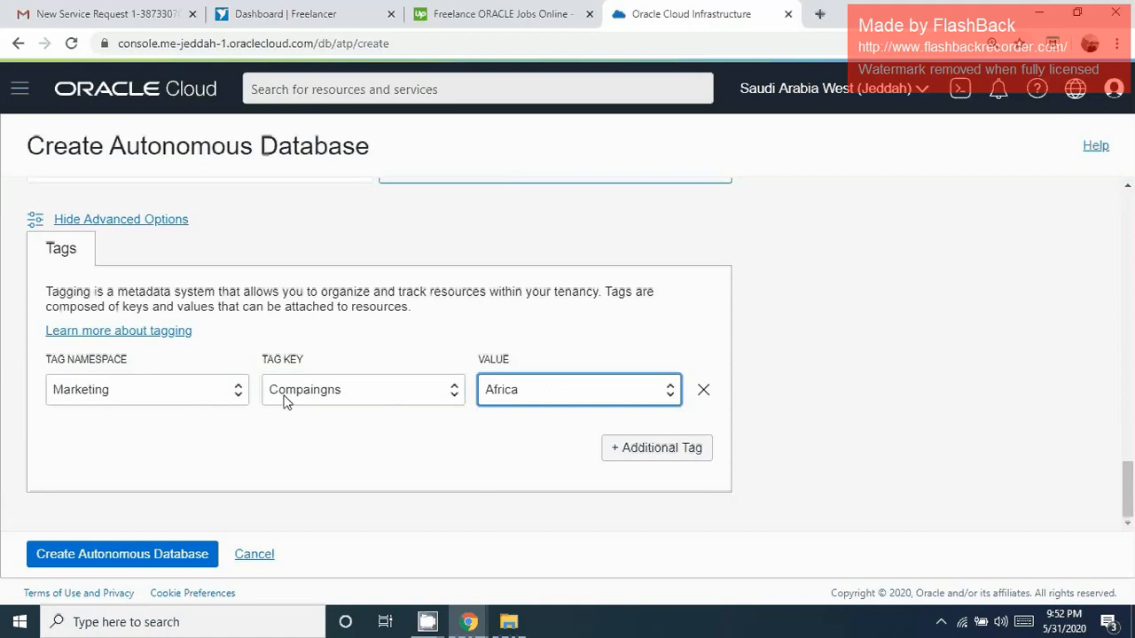
click(352, 400)
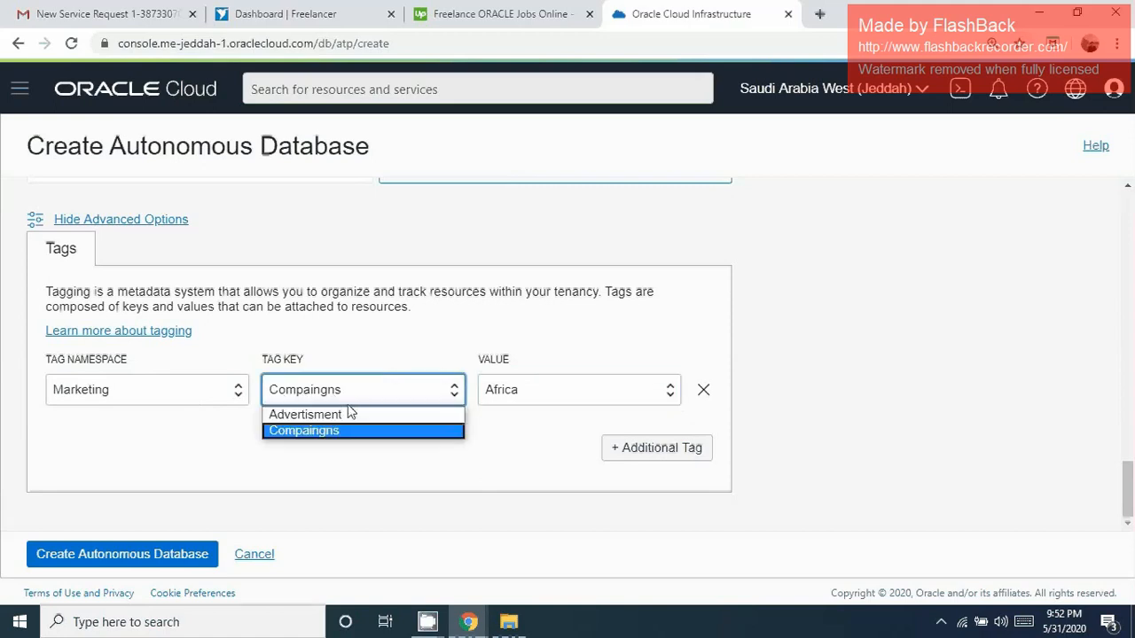
click(358, 362)
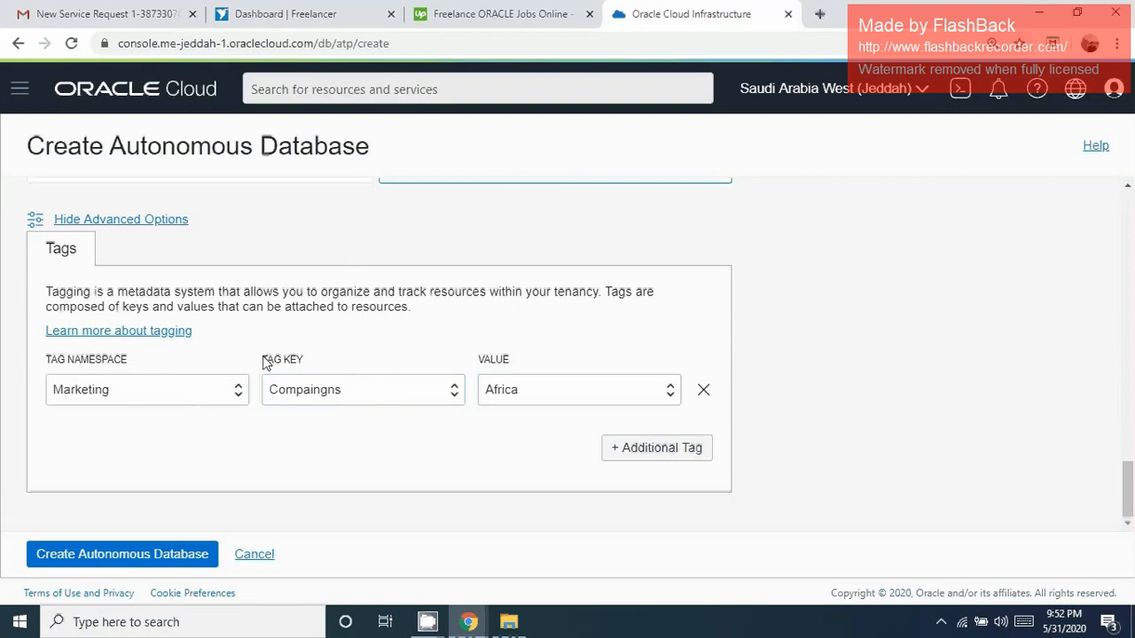
Submit the form to create the autonomous database.
drag(264, 360, 296, 362)
click(322, 357)
click(148, 553)
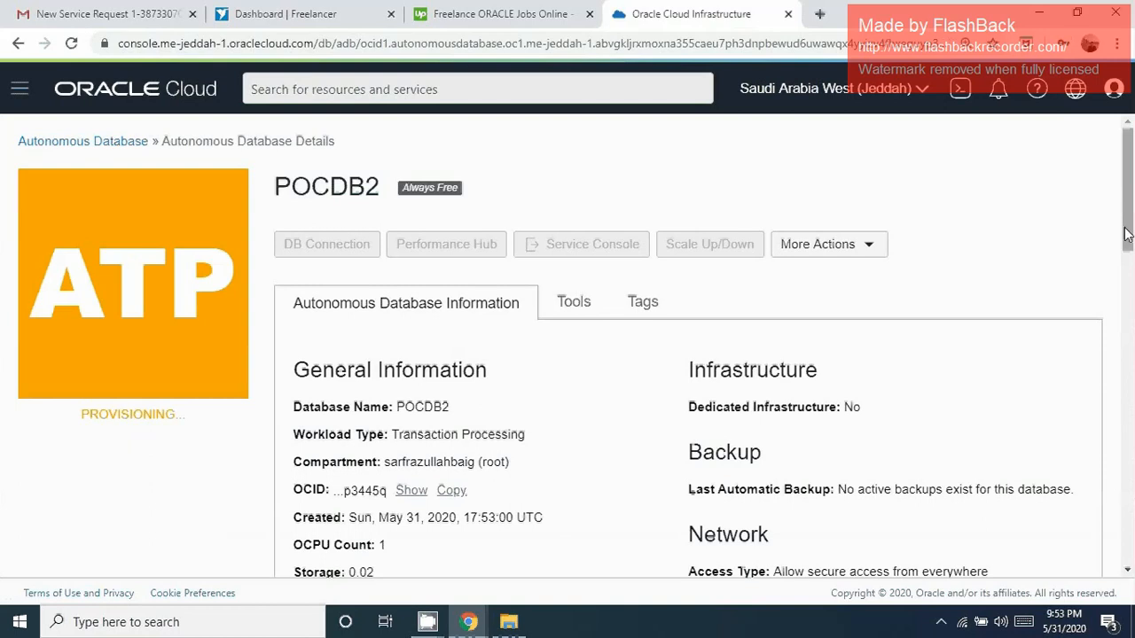
List the new database's work requests and open the details of the Create Autonomous Database request.
drag(1122, 238, 1129, 387)
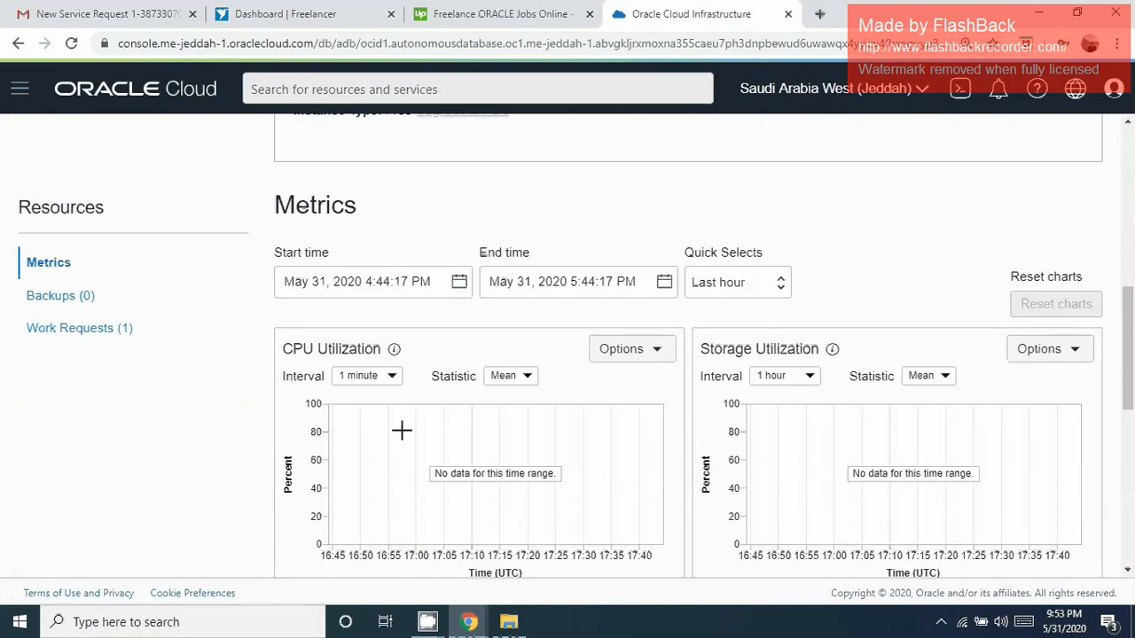
click(108, 335)
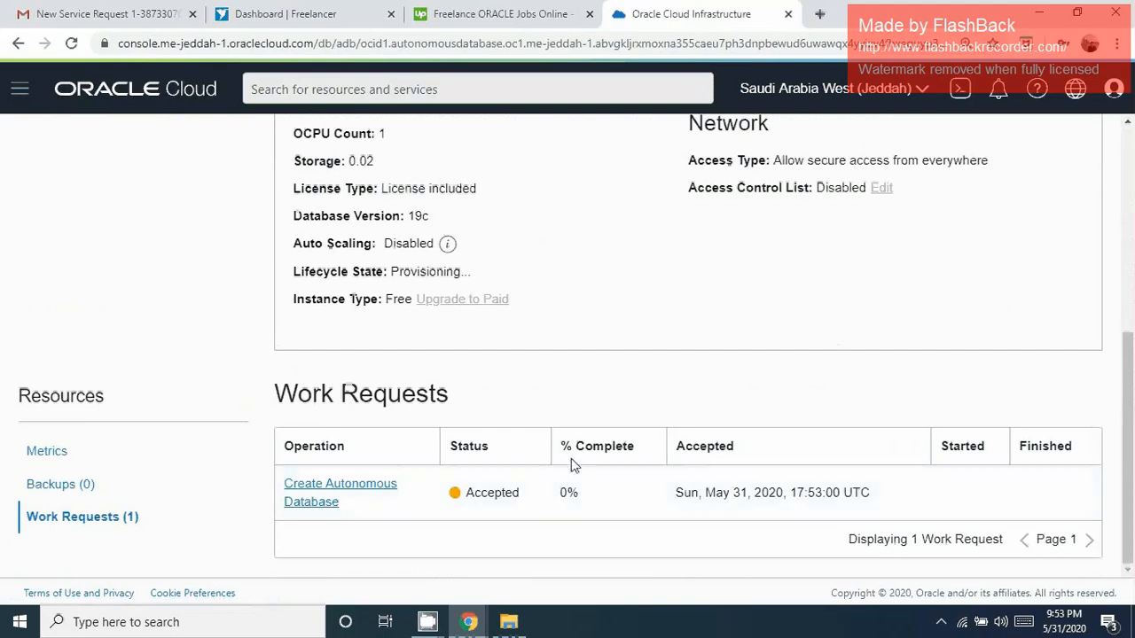
double_click(564, 492)
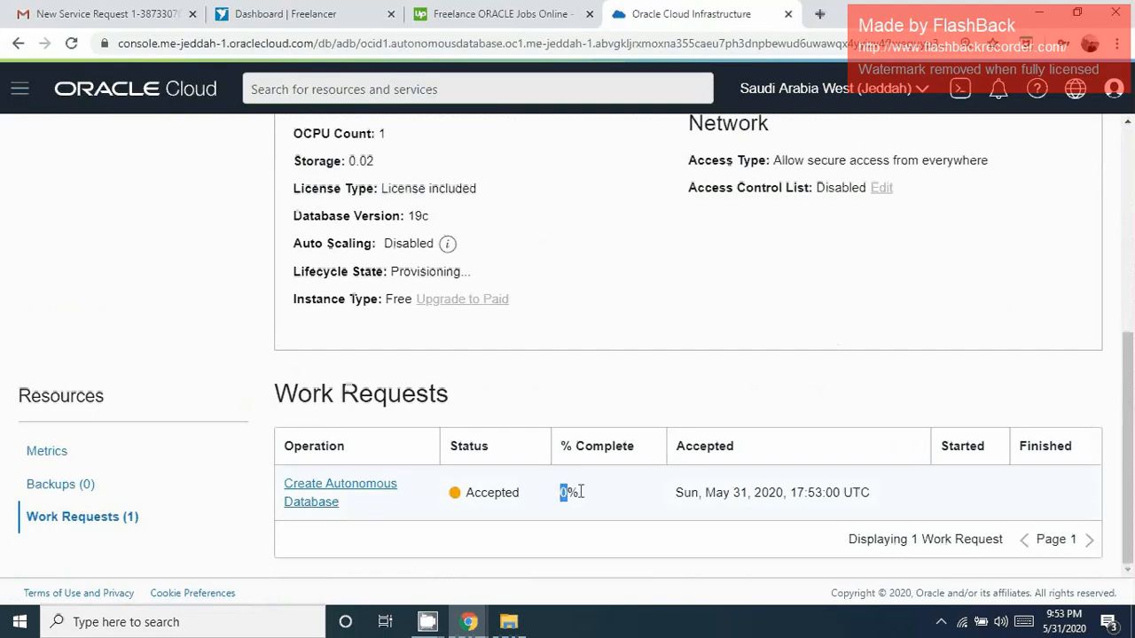
click(338, 493)
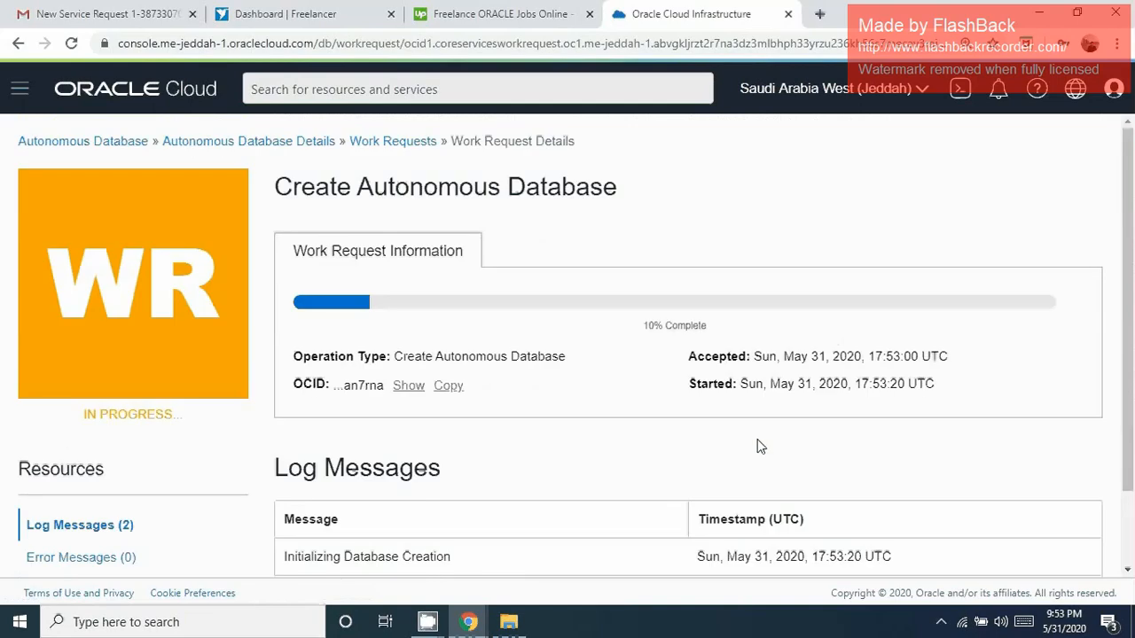
Examine the log messages and the progress of the Create Autonomous Database work request.
drag(1129, 270, 1133, 335)
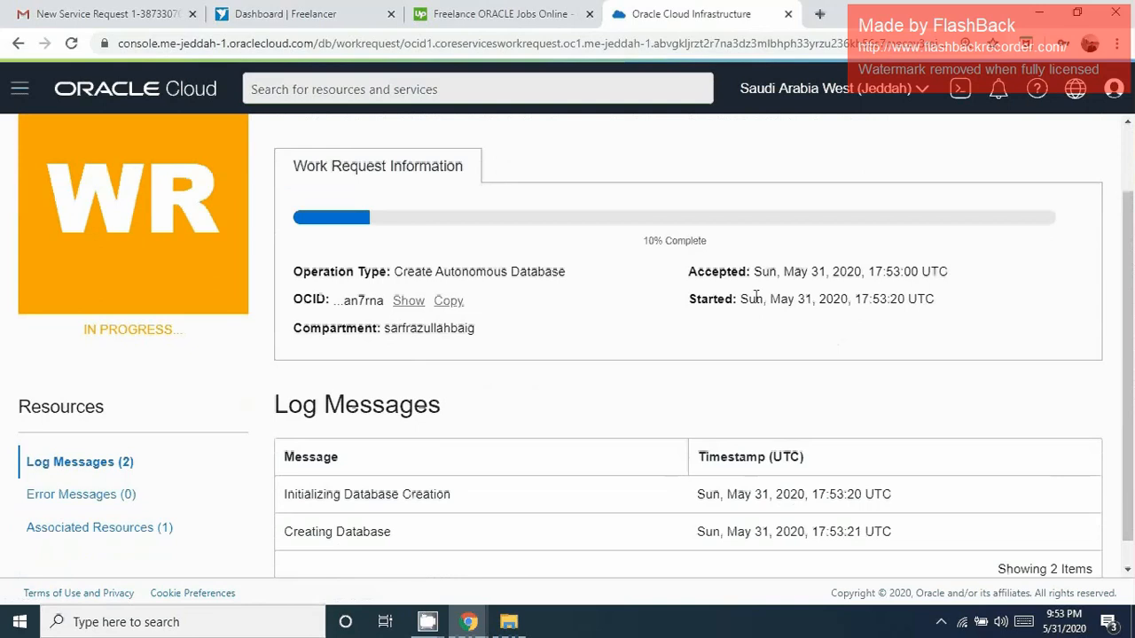
scroll(1131, 279, down, 1)
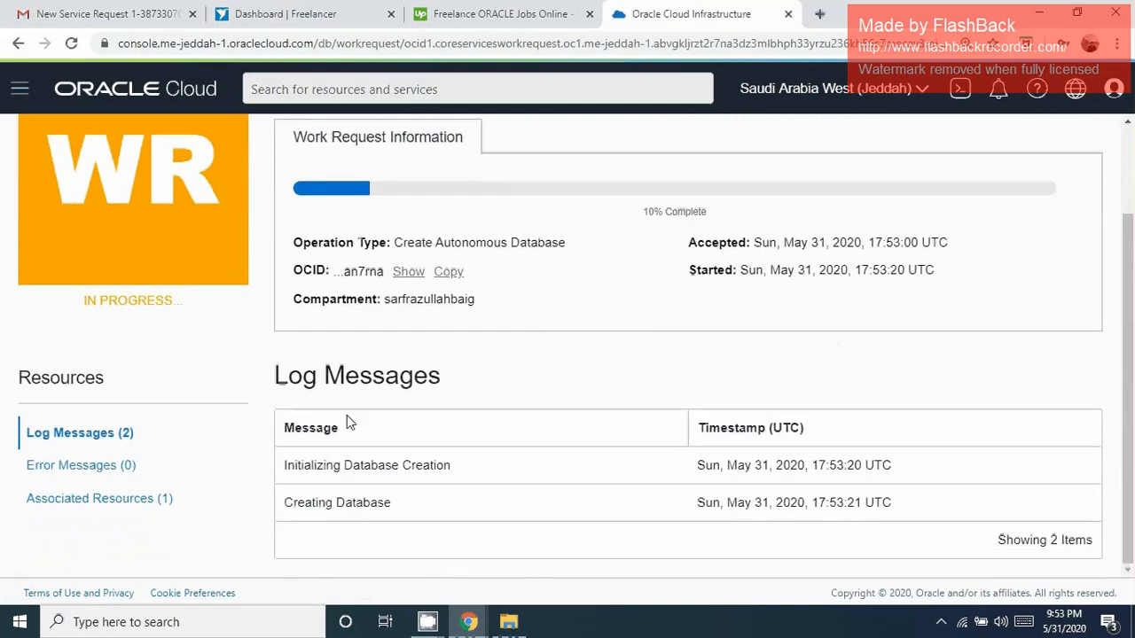
drag(286, 467, 452, 470)
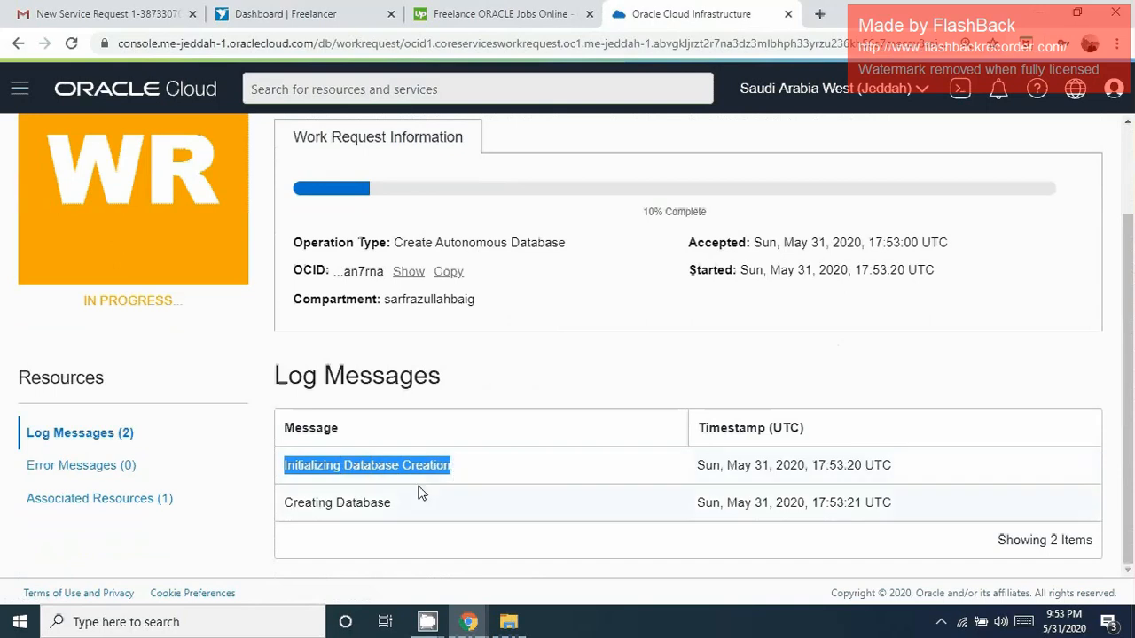
click(382, 479)
drag(443, 466, 271, 474)
click(379, 502)
mouse_move(381, 501)
mouse_down()
mouse_move(281, 507)
mouse_move(357, 479)
mouse_move(371, 490)
mouse_up()
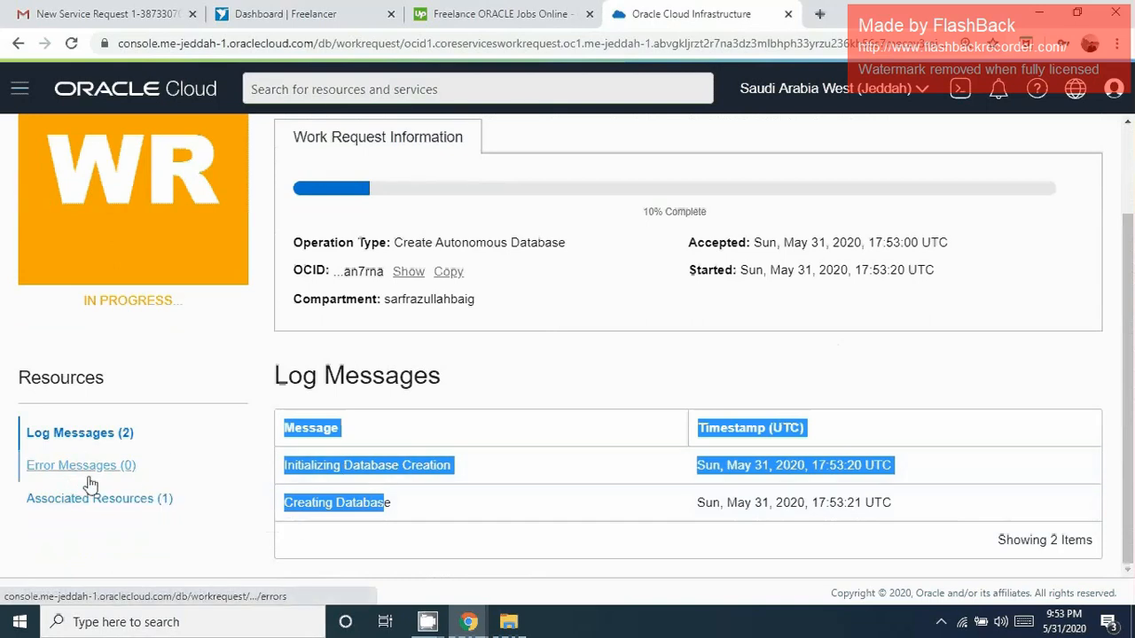
click(520, 415)
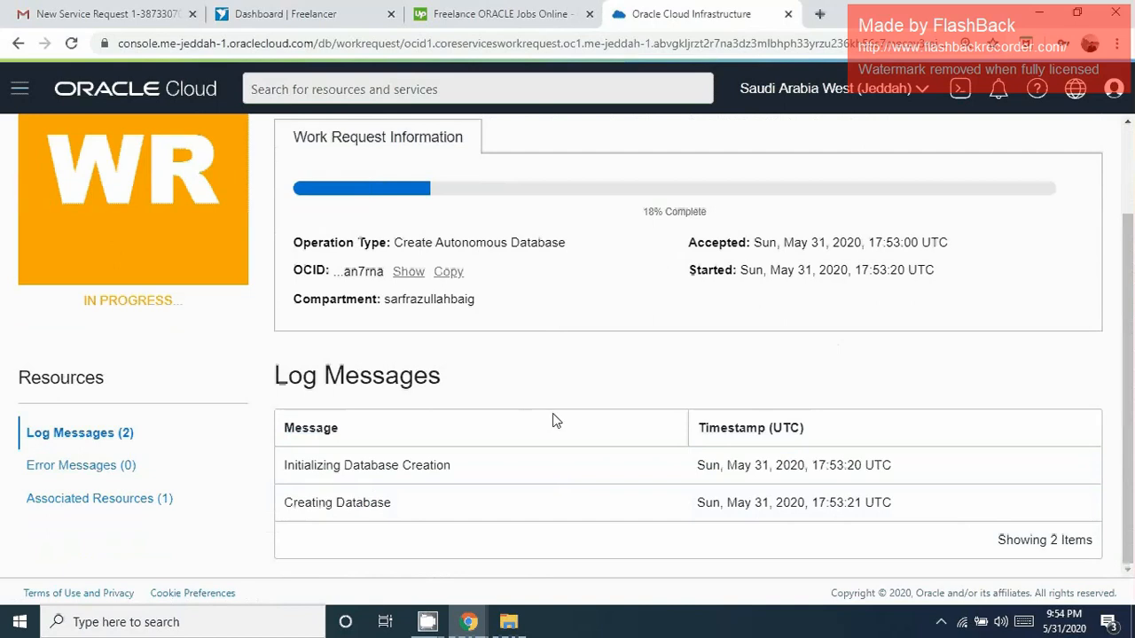
drag(1133, 310, 1131, 235)
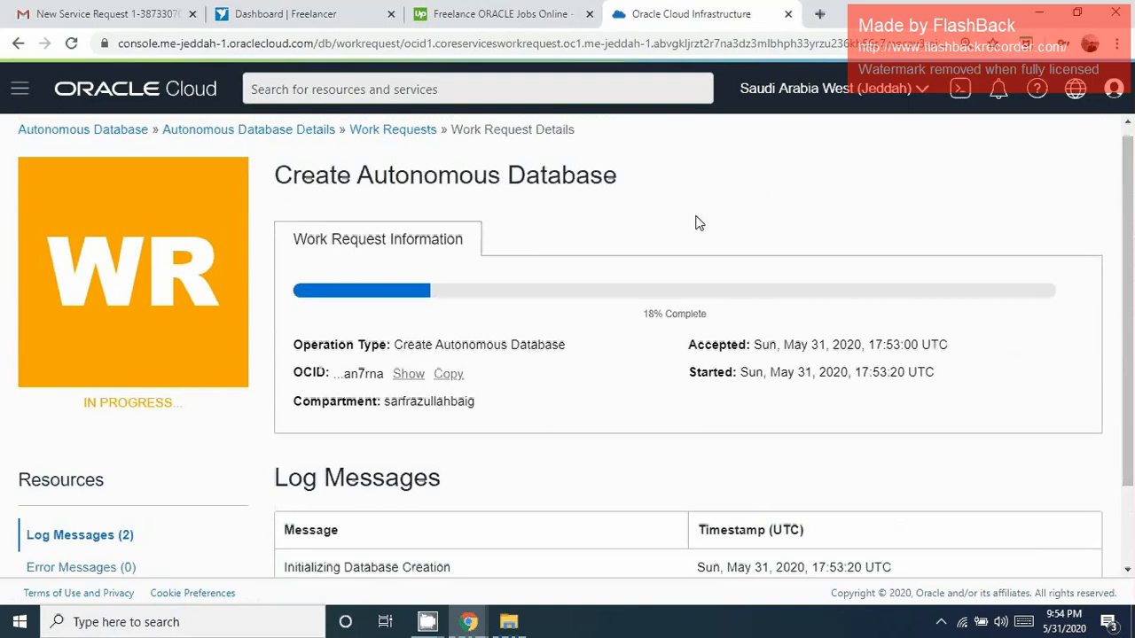
drag(609, 176, 278, 174)
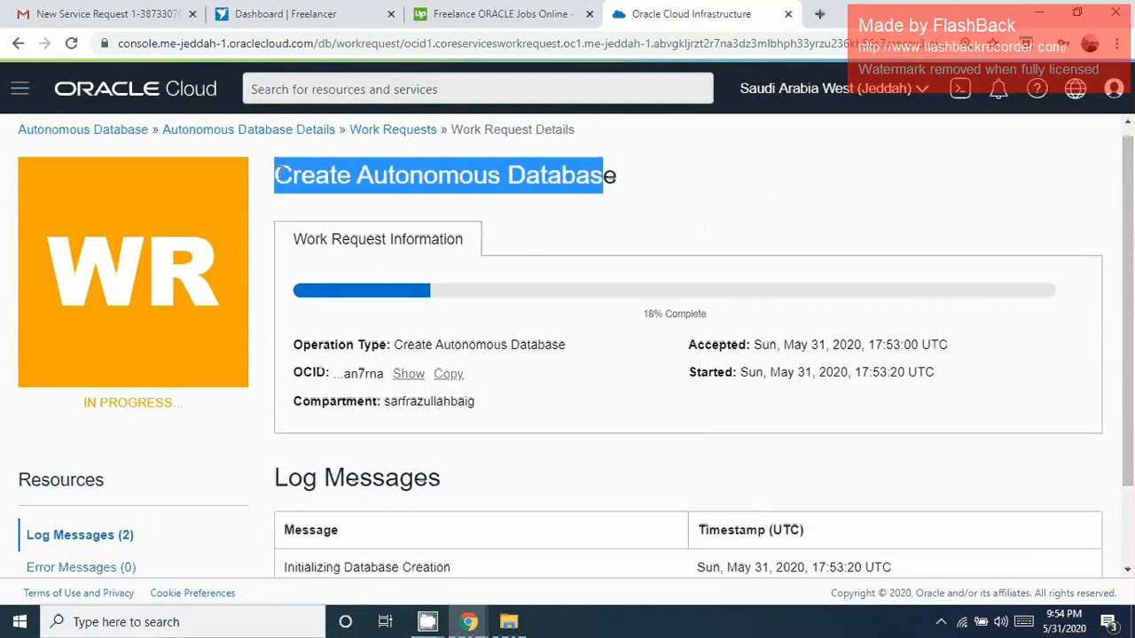
click(341, 204)
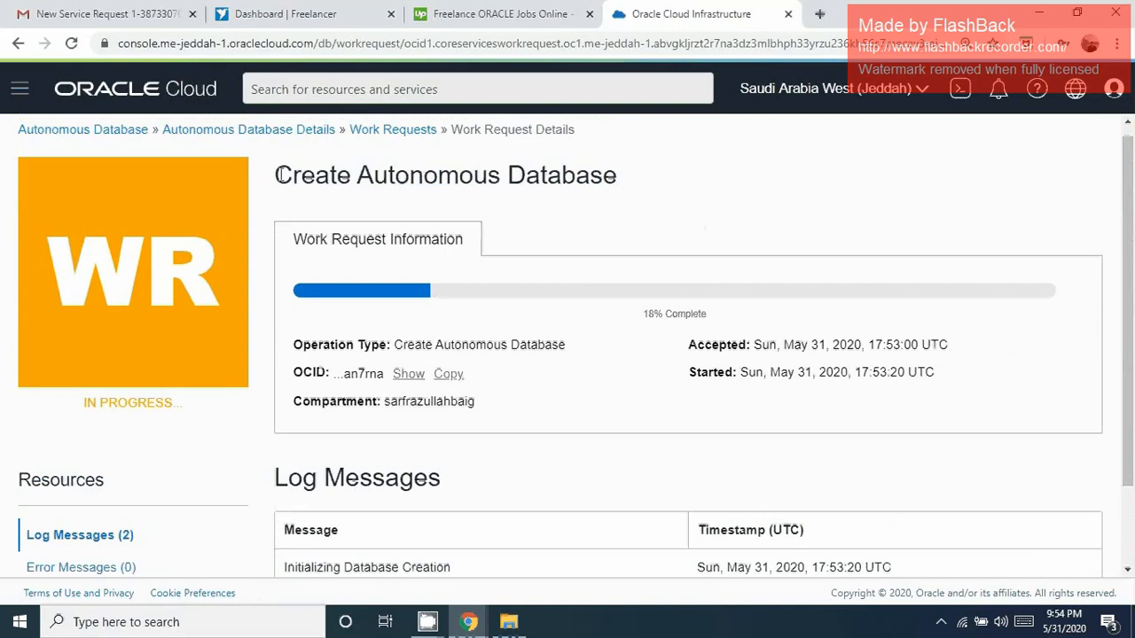
drag(278, 175, 619, 178)
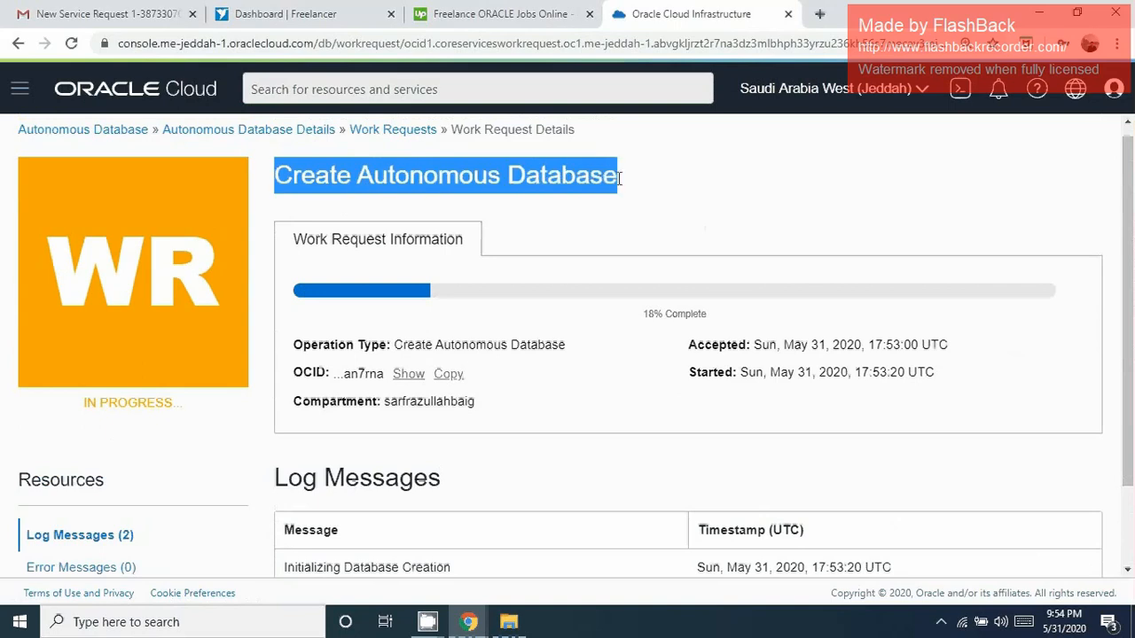
Monitor the Create Autonomous Database work request until it finishes.
click(630, 190)
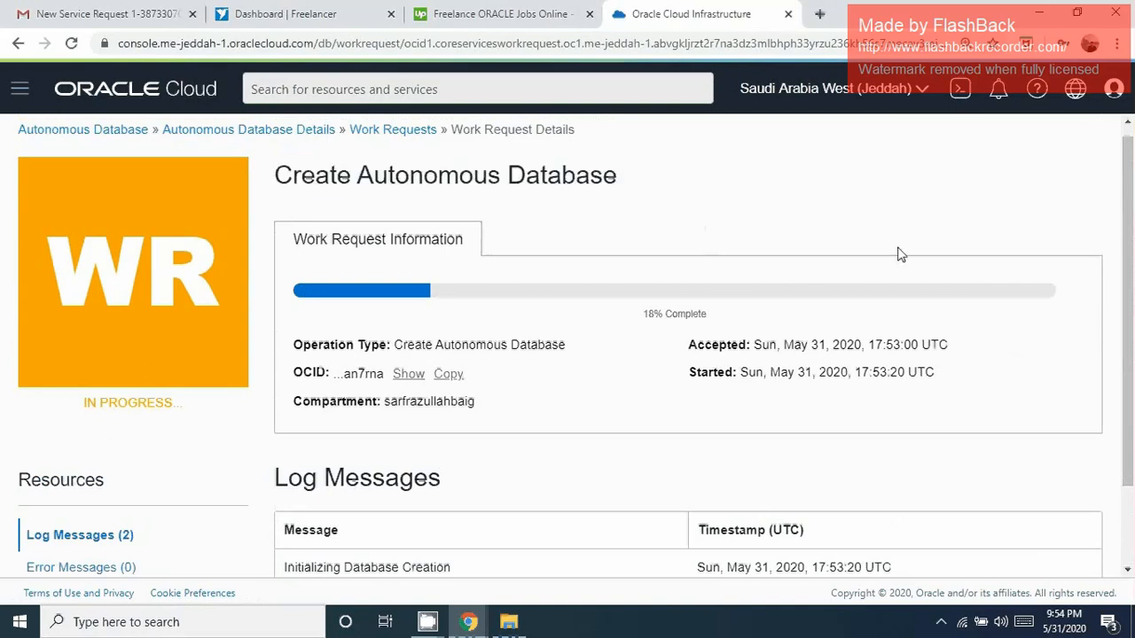
drag(1131, 291, 1131, 247)
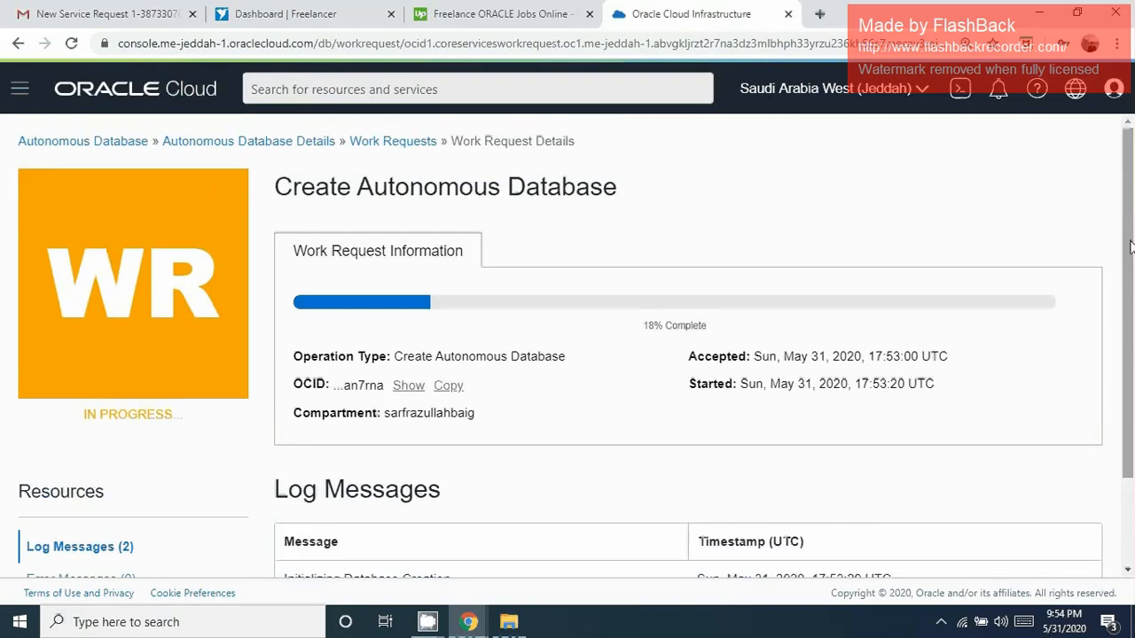
mouse_move(1131, 247)
mouse_down()
mouse_move(1131, 403)
mouse_move(1126, 253)
mouse_up()
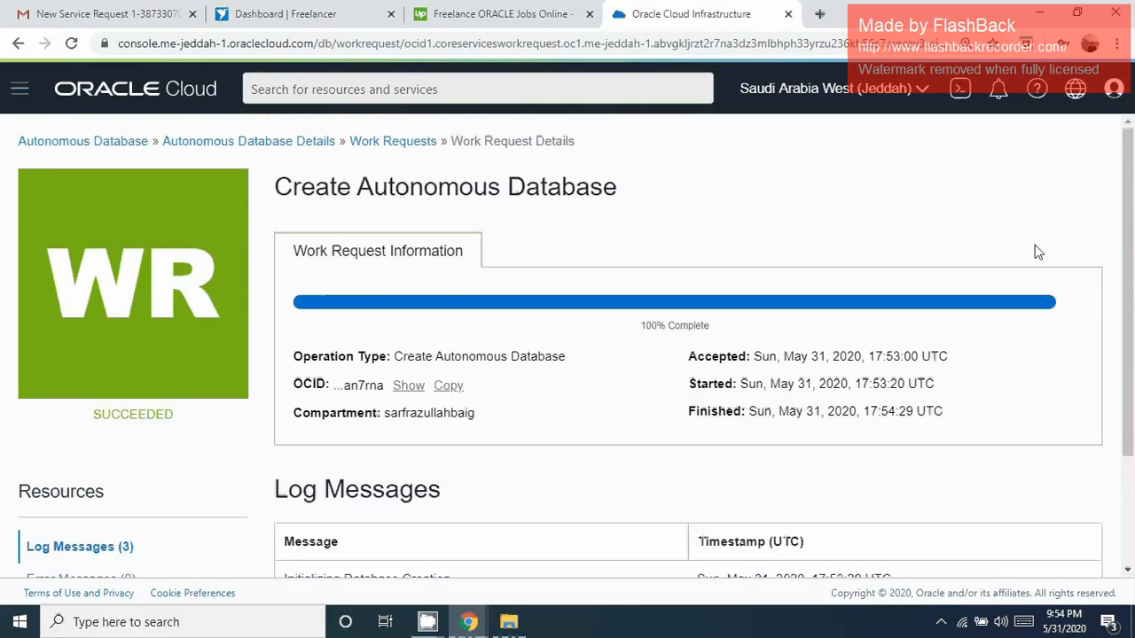
Return to the list of autonomous databases, open POCDB2 and review its general, infrastructure, backup, network and maintenance information.
click(102, 144)
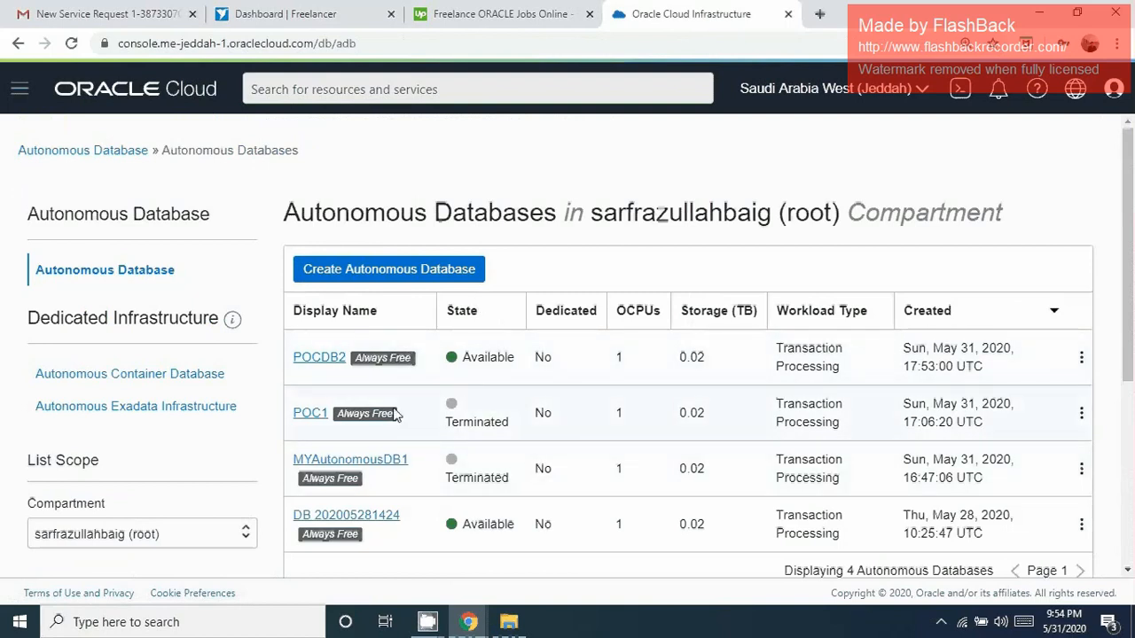
click(321, 358)
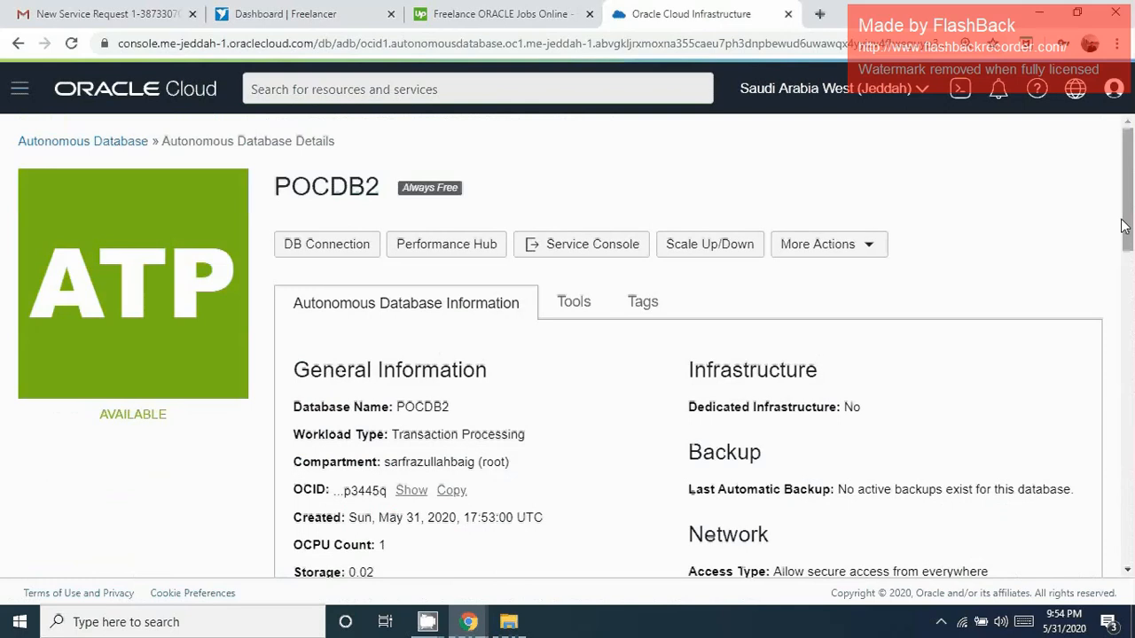
drag(1129, 221, 1132, 251)
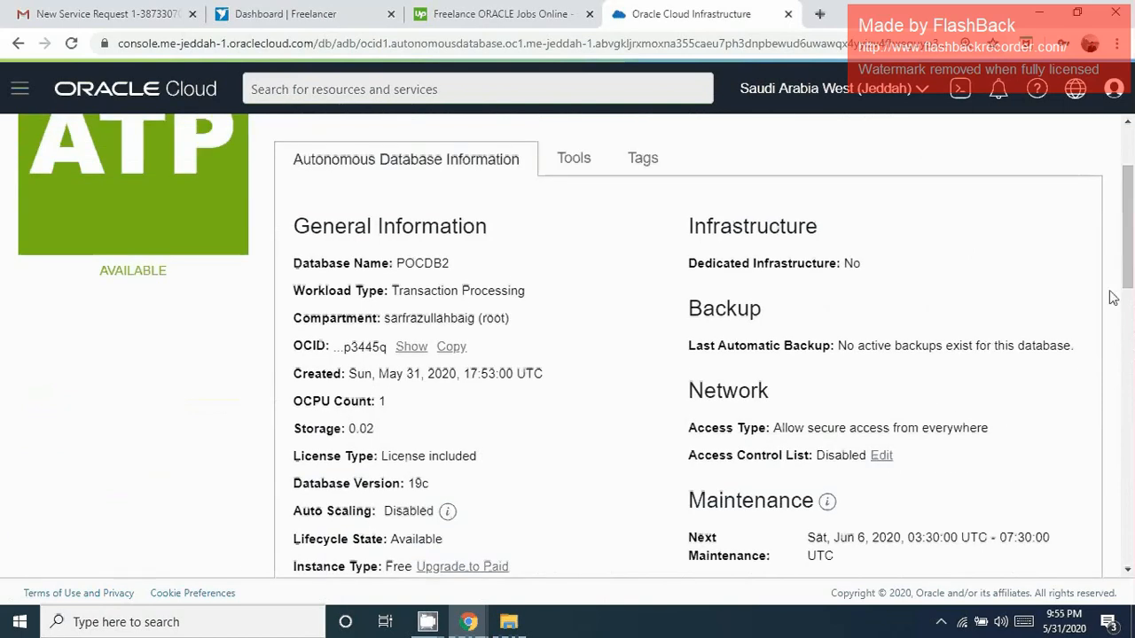
drag(1129, 286, 1124, 242)
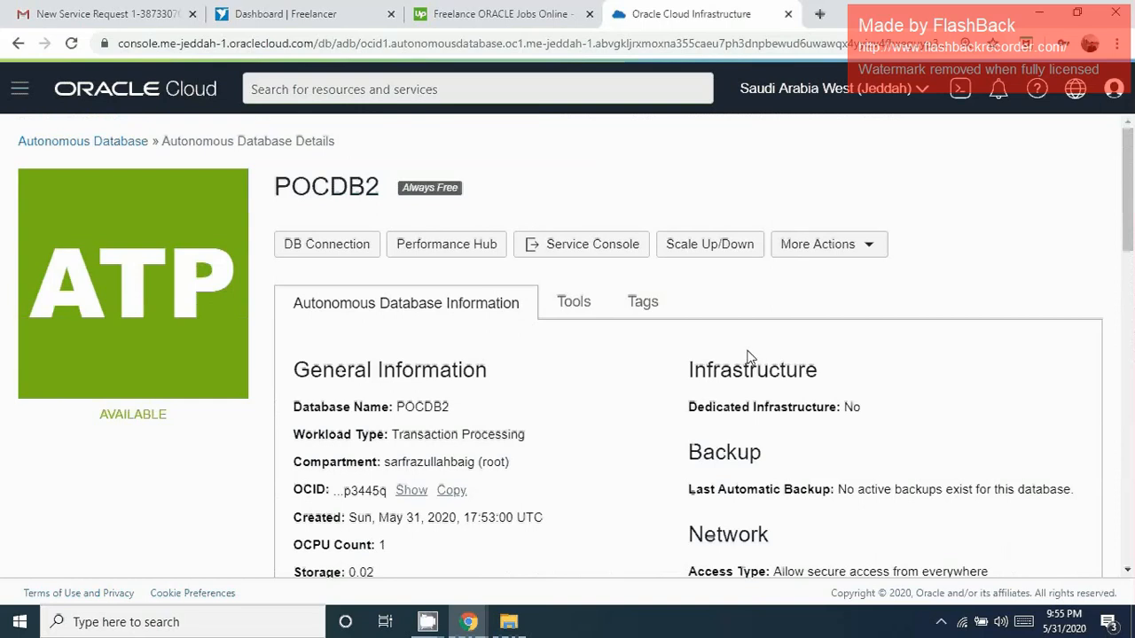
click(427, 622)
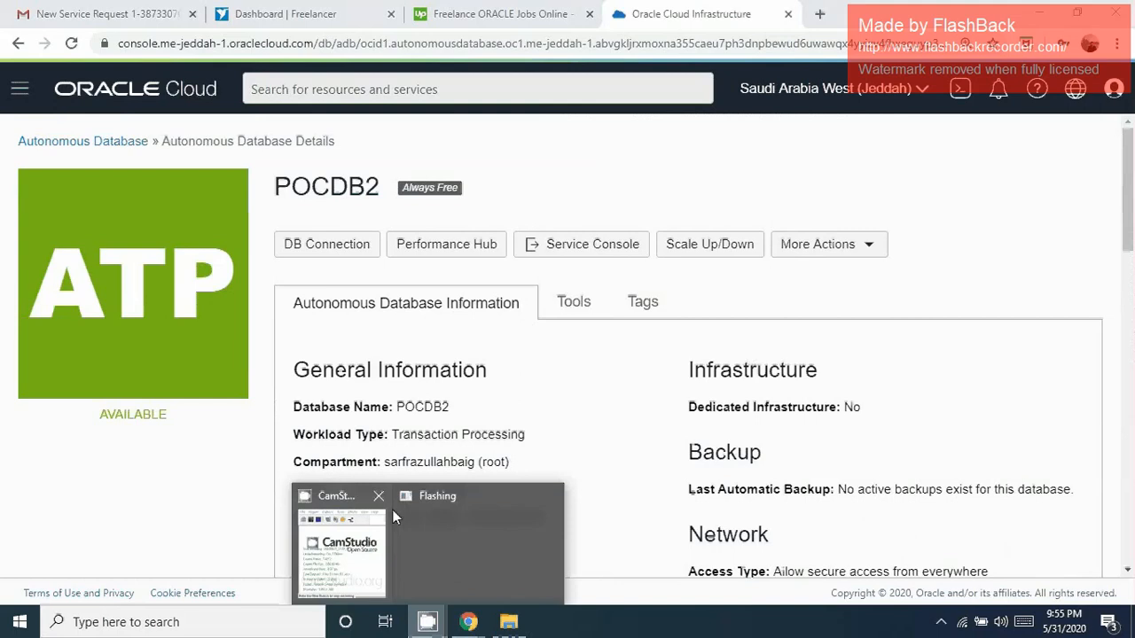